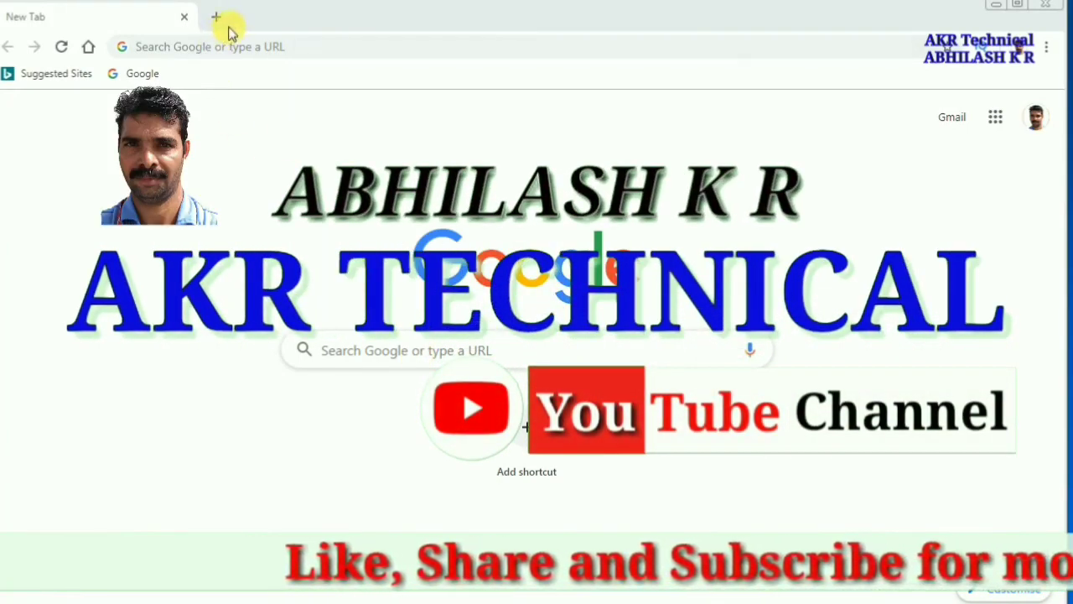
click(205, 51)
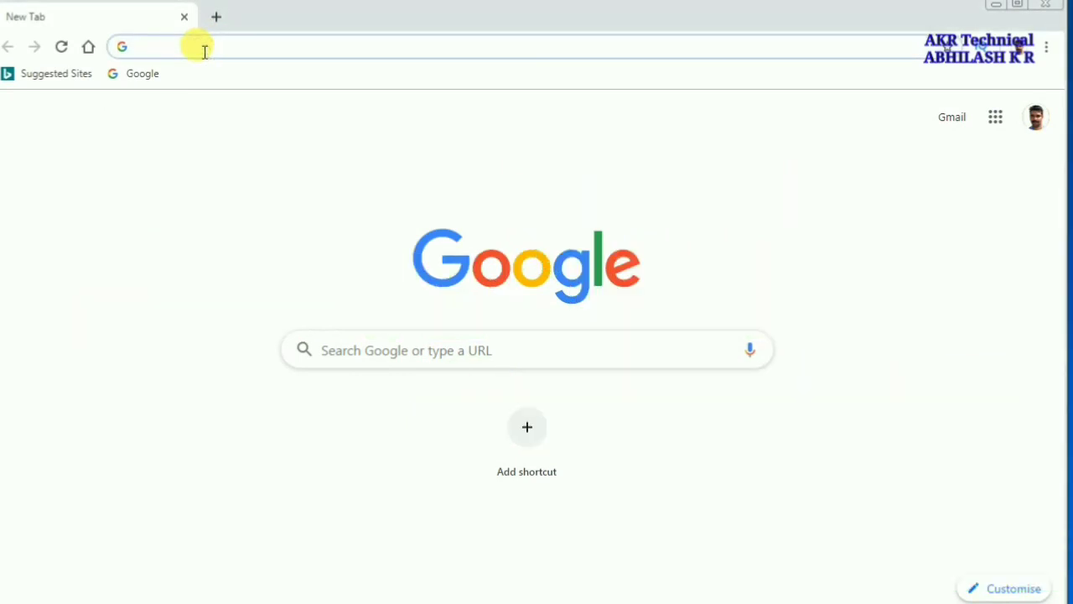
text(http://192.168.1.1)
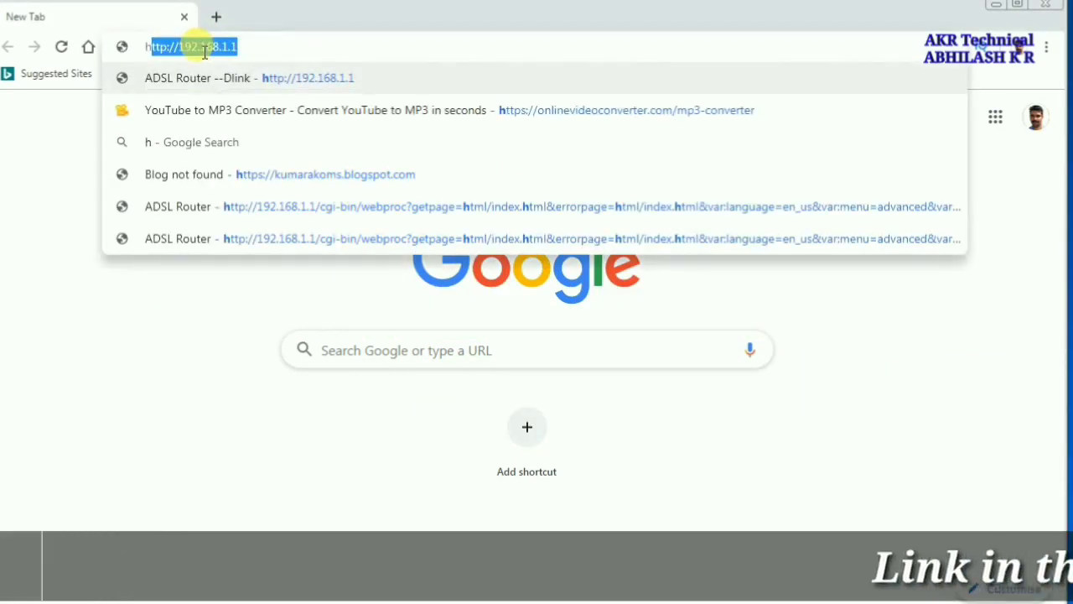
click(254, 46)
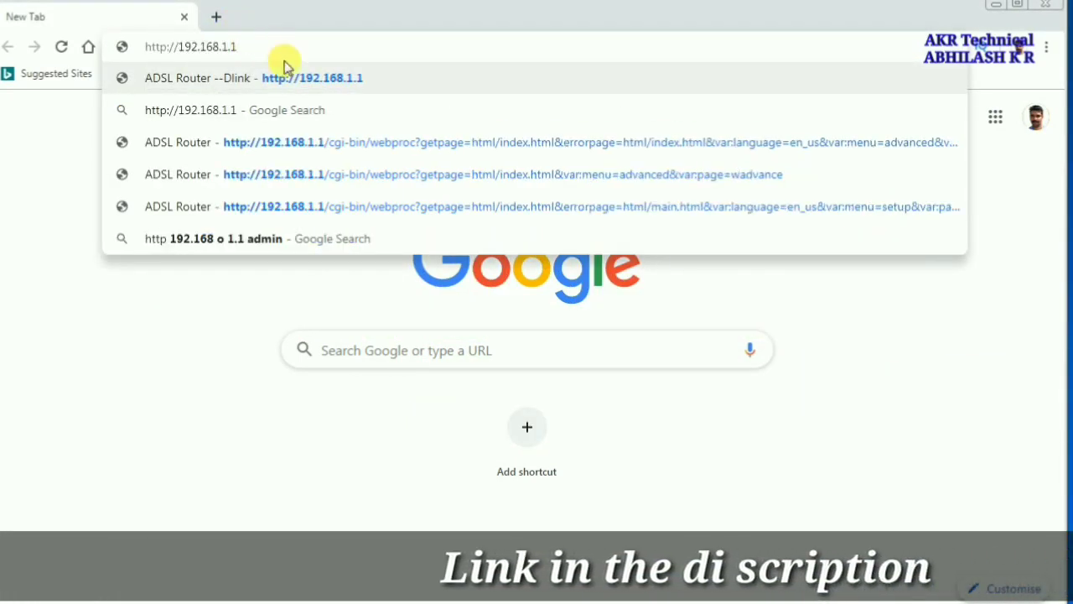
click(308, 84)
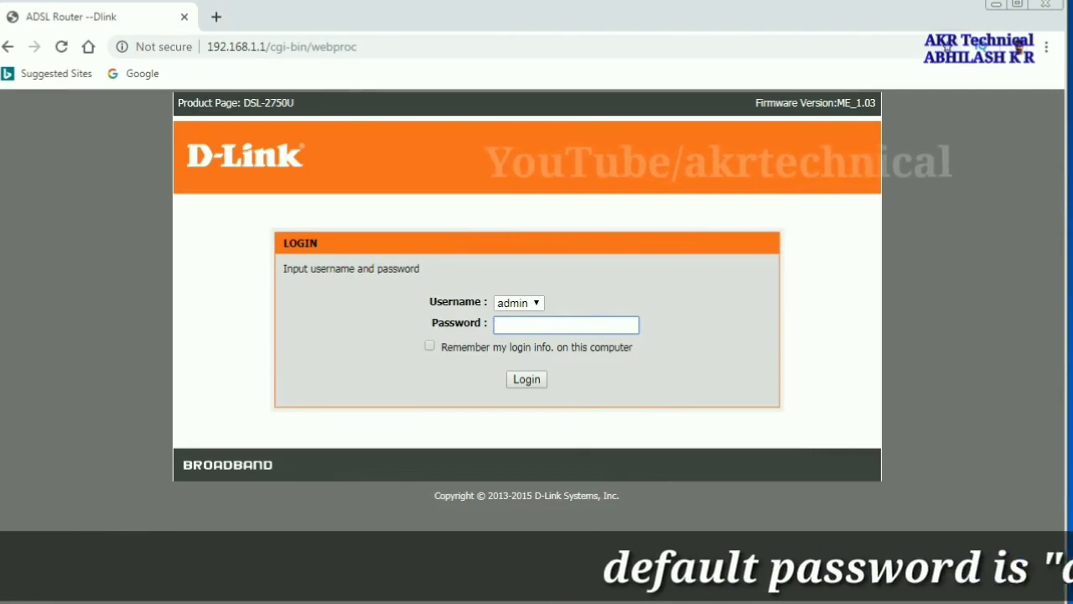
click(505, 327)
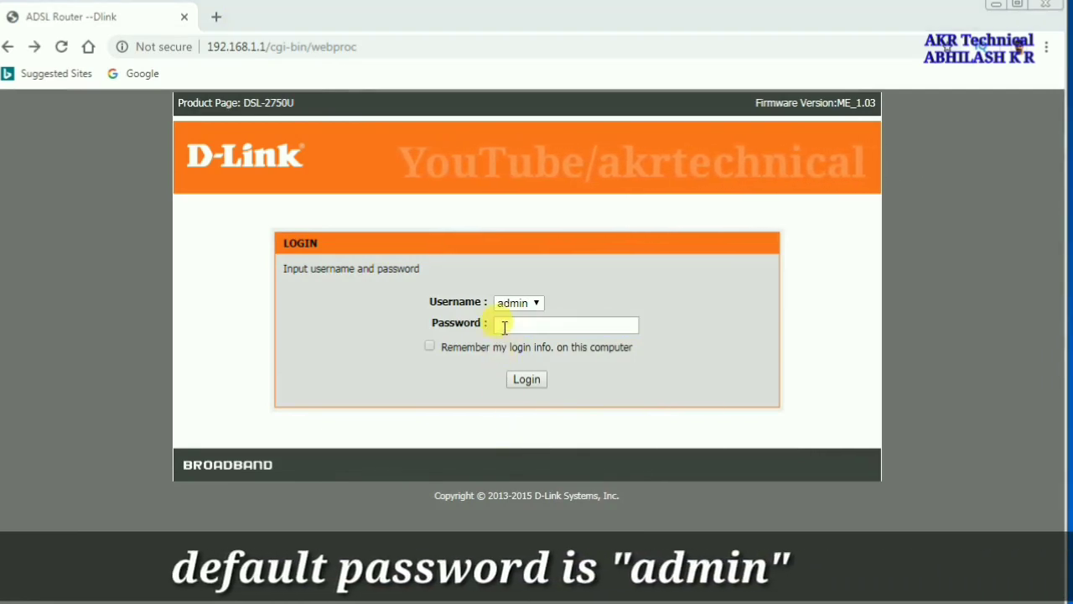
text(admin)
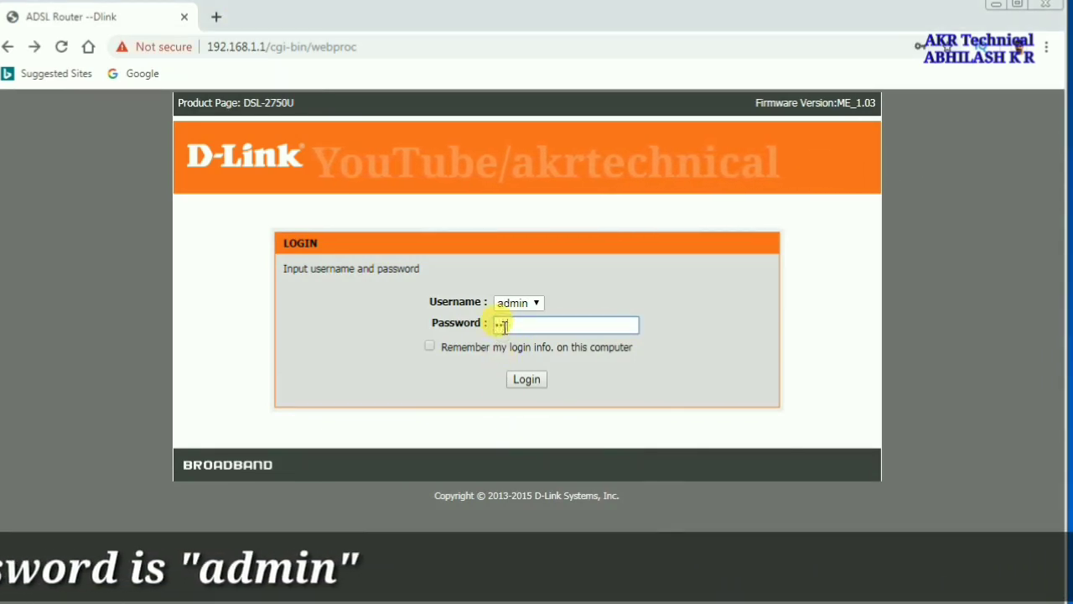
key(Return)
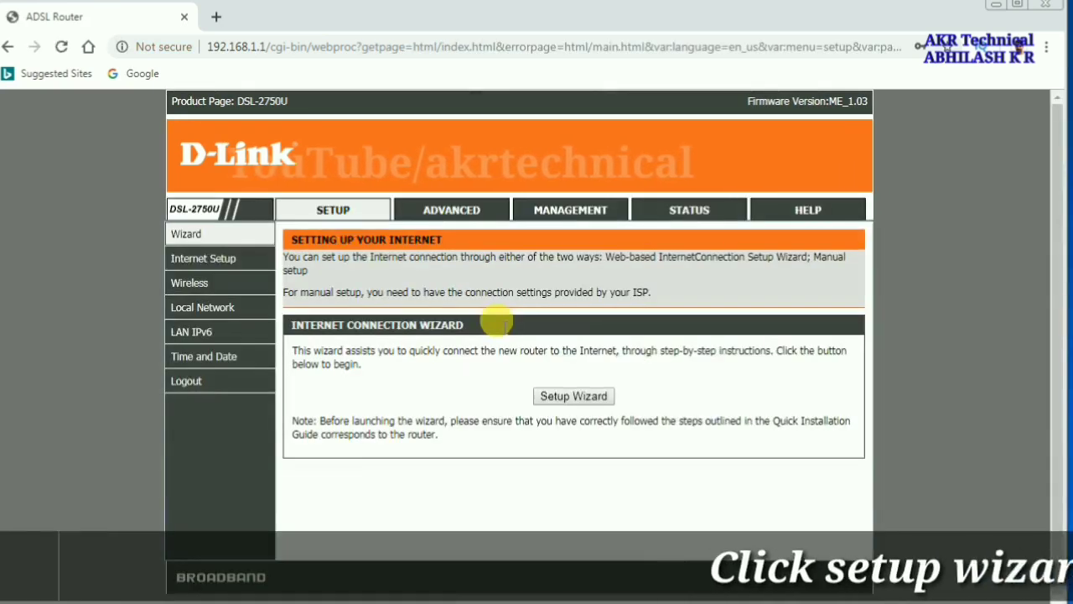
Launch the Setup Wizard and pass the time step with automatic synchronization left enabled
click(570, 397)
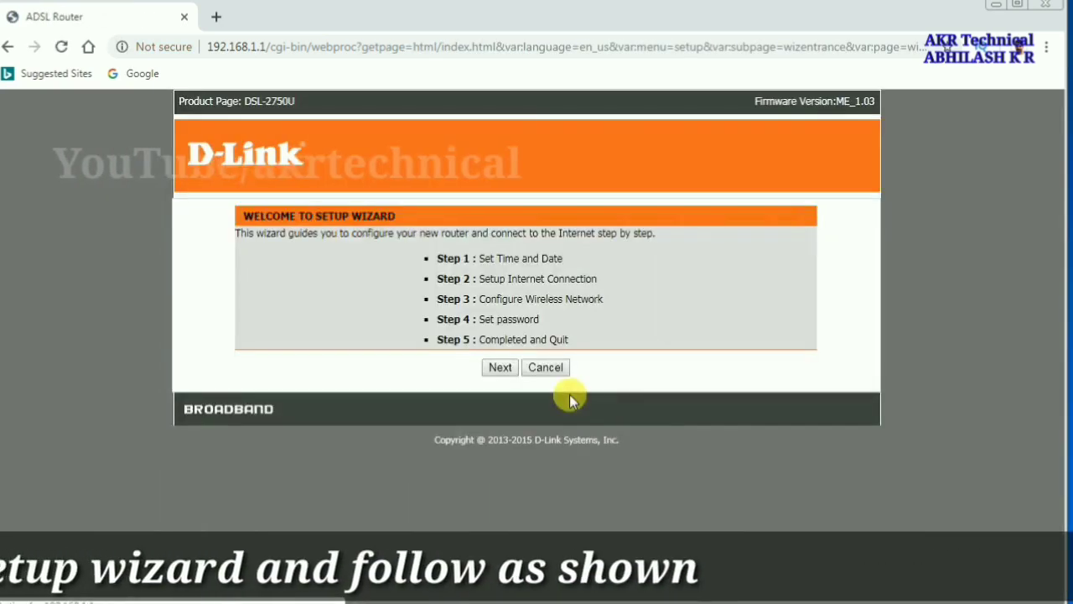
click(500, 368)
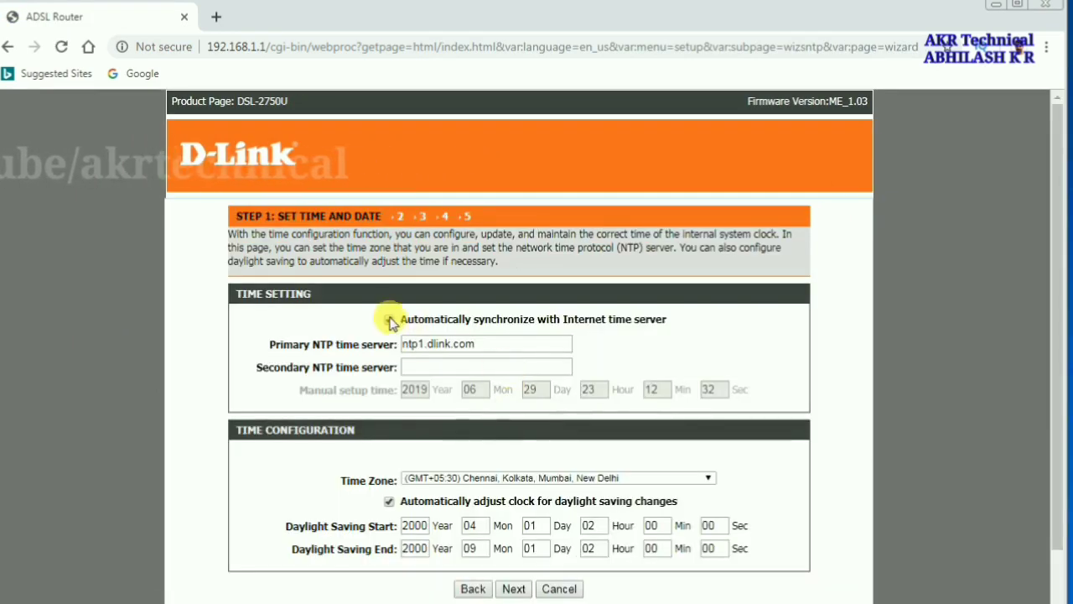
click(388, 319)
click(388, 319)
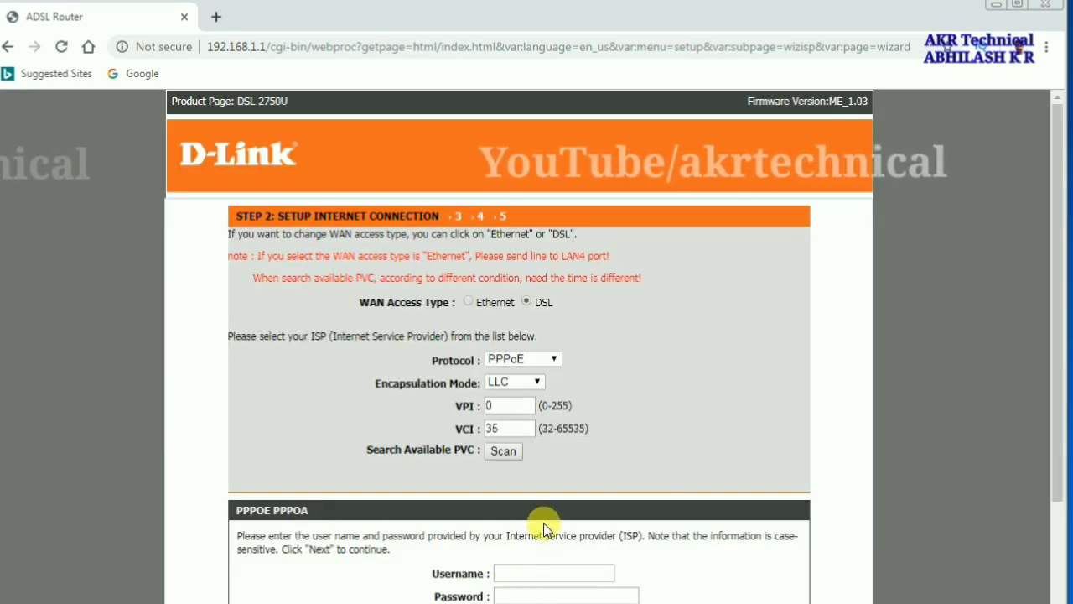
Set encapsulation mode to VC-Mux and keep PPPoE as the connection protocol
scroll(544, 528, down, 2)
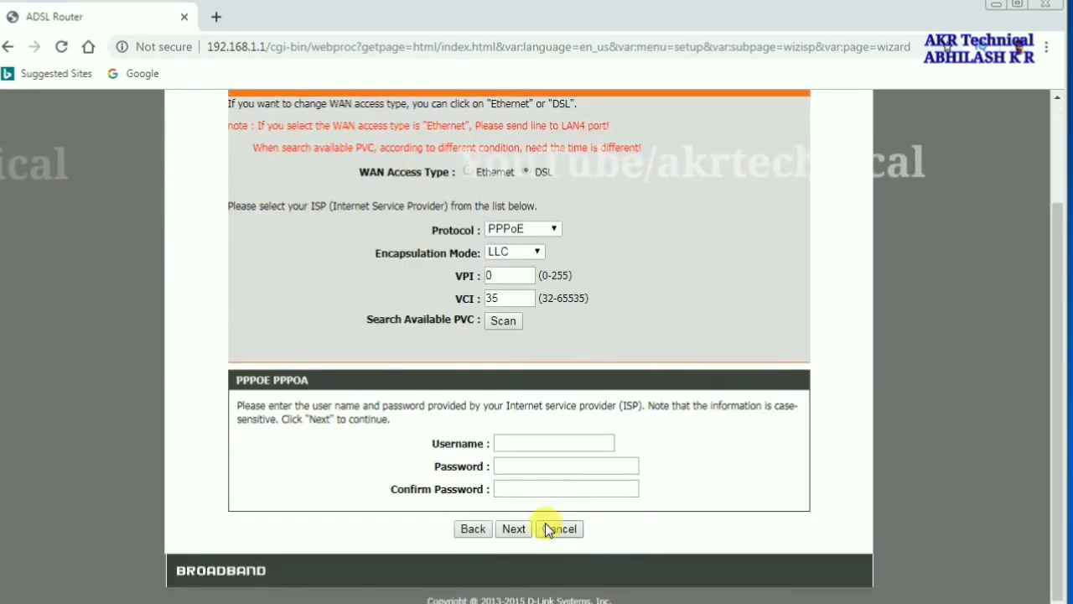
click(530, 174)
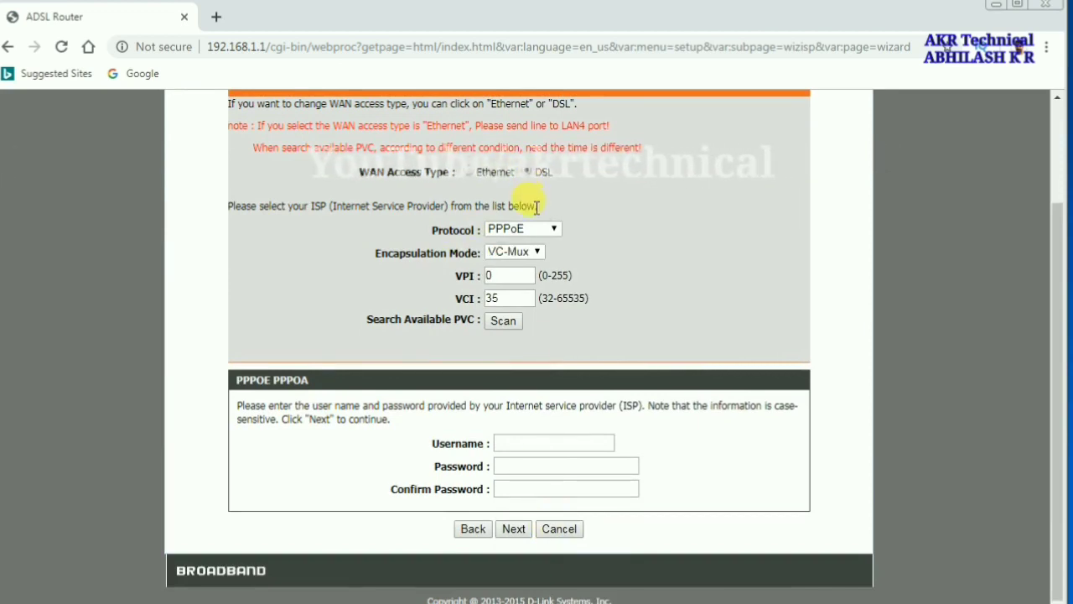
click(553, 228)
click(558, 244)
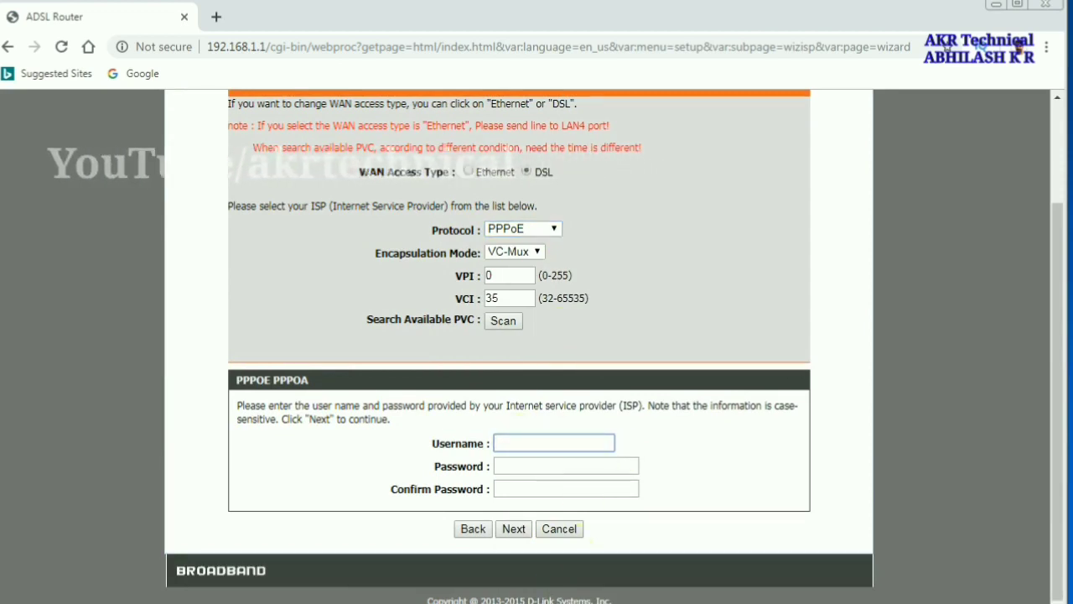
Enter the ISP username, password and password confirmation, then continue to the wireless step
key(ctrl+v)
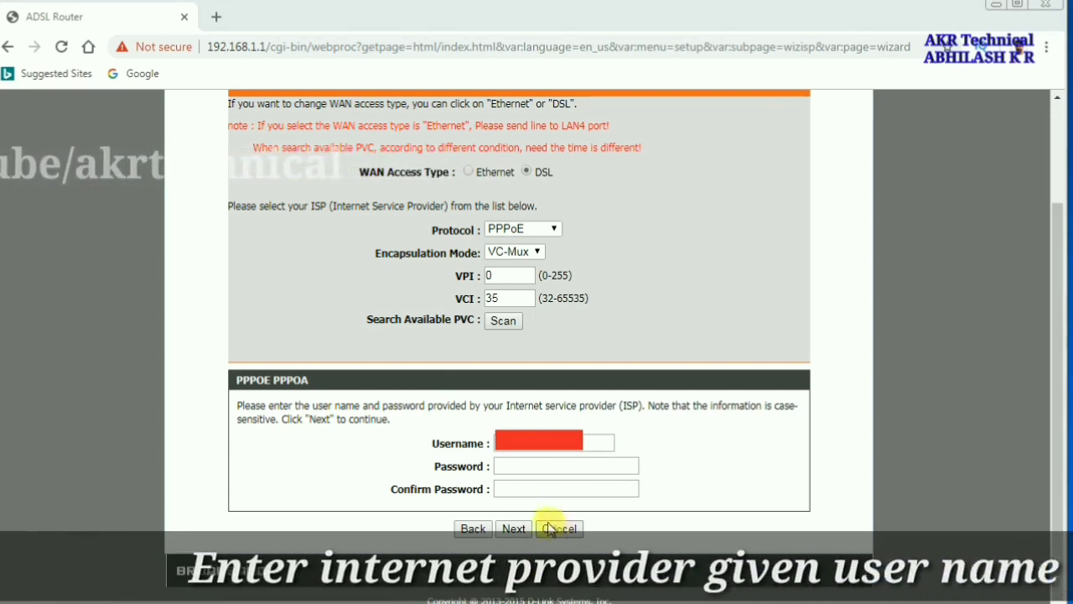
click(514, 467)
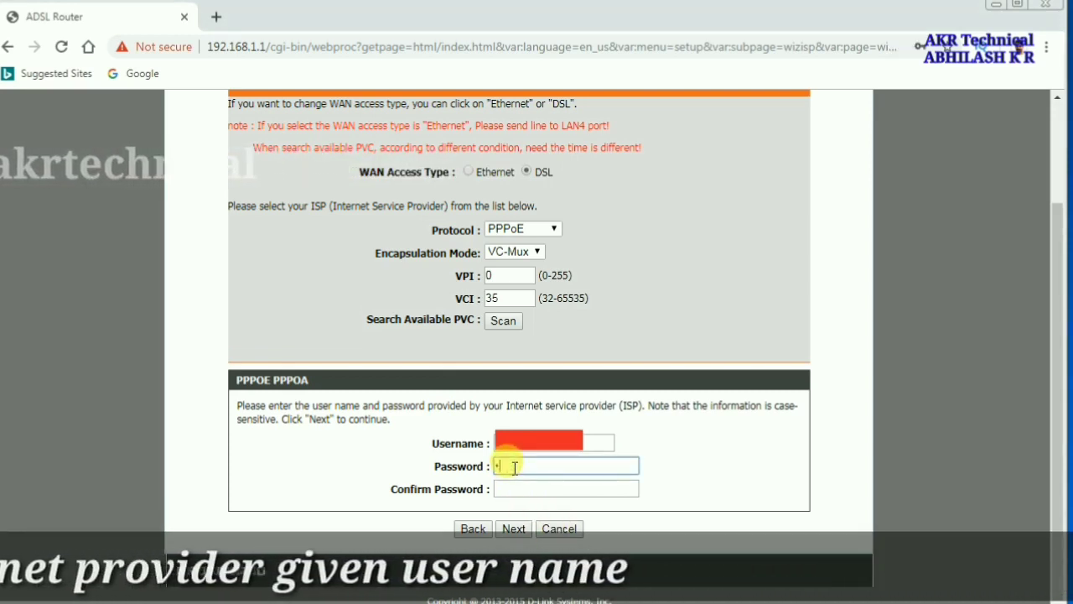
text(******)
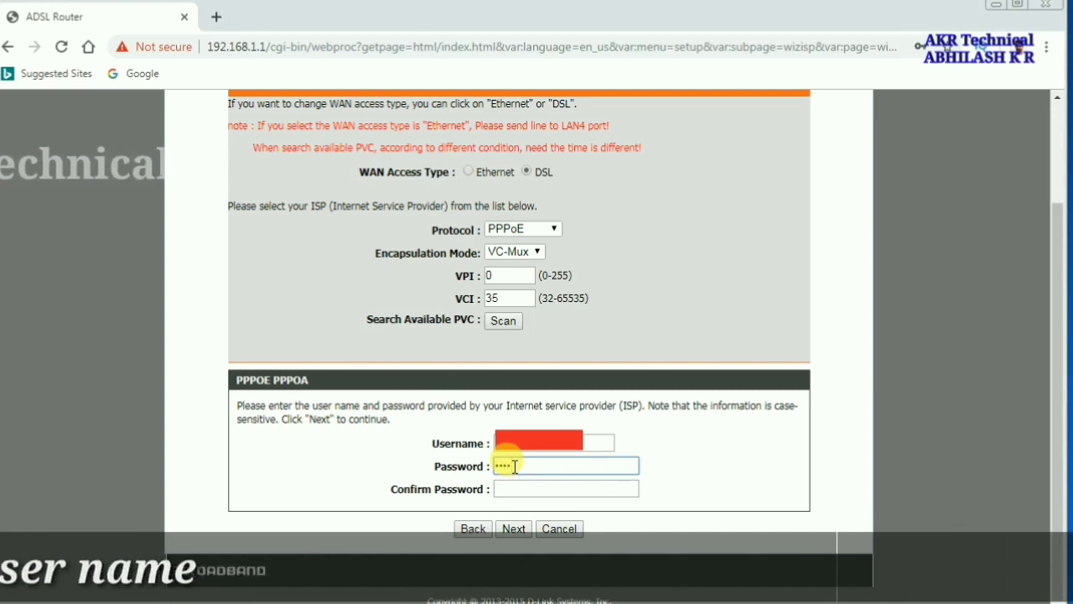
text(**)
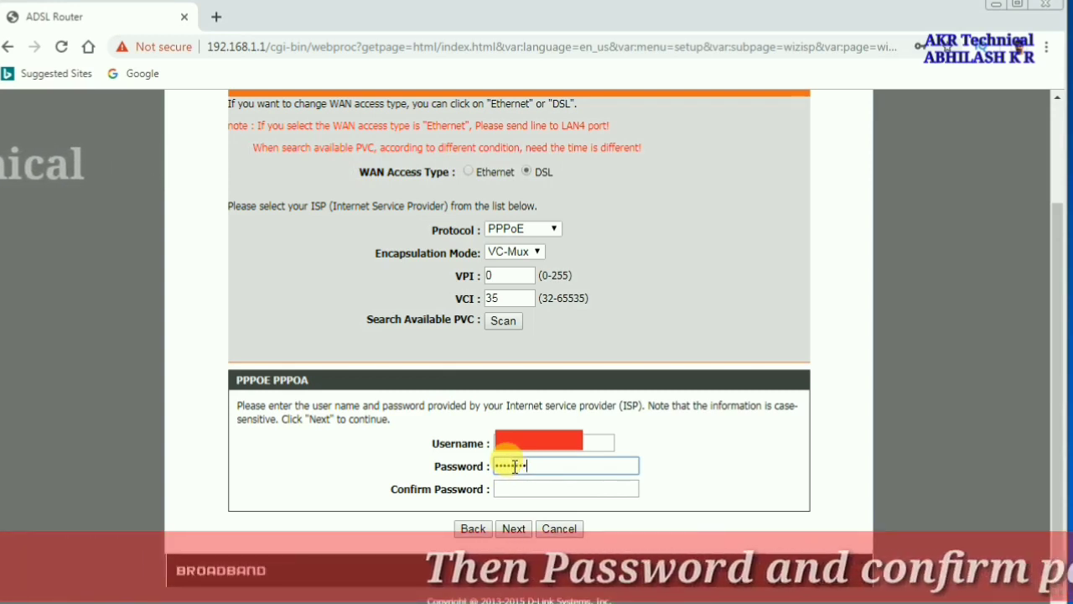
click(510, 487)
text(**)
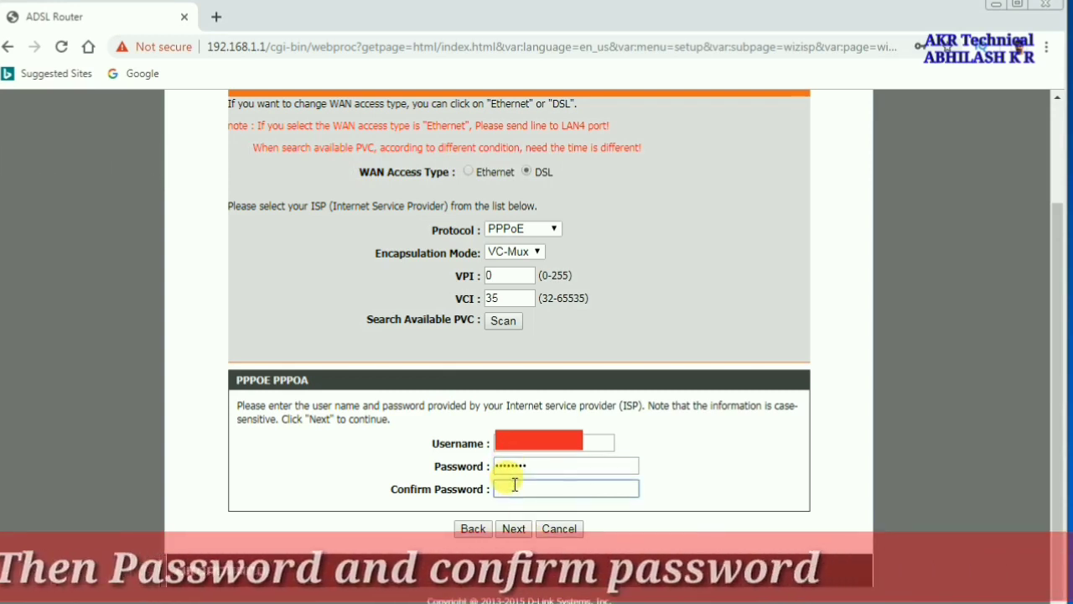
text(***)
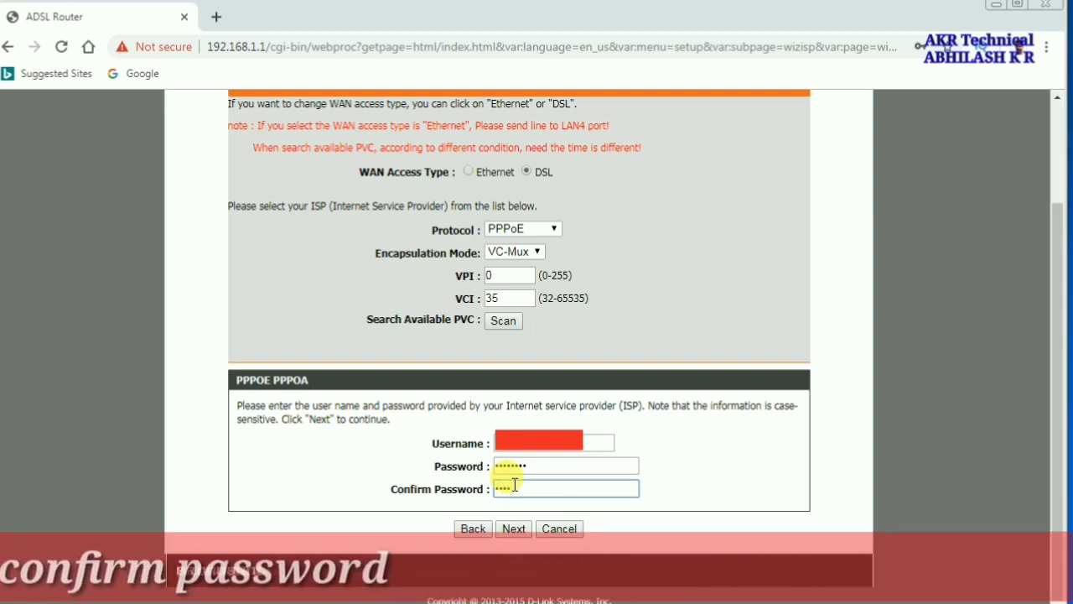
text(*)
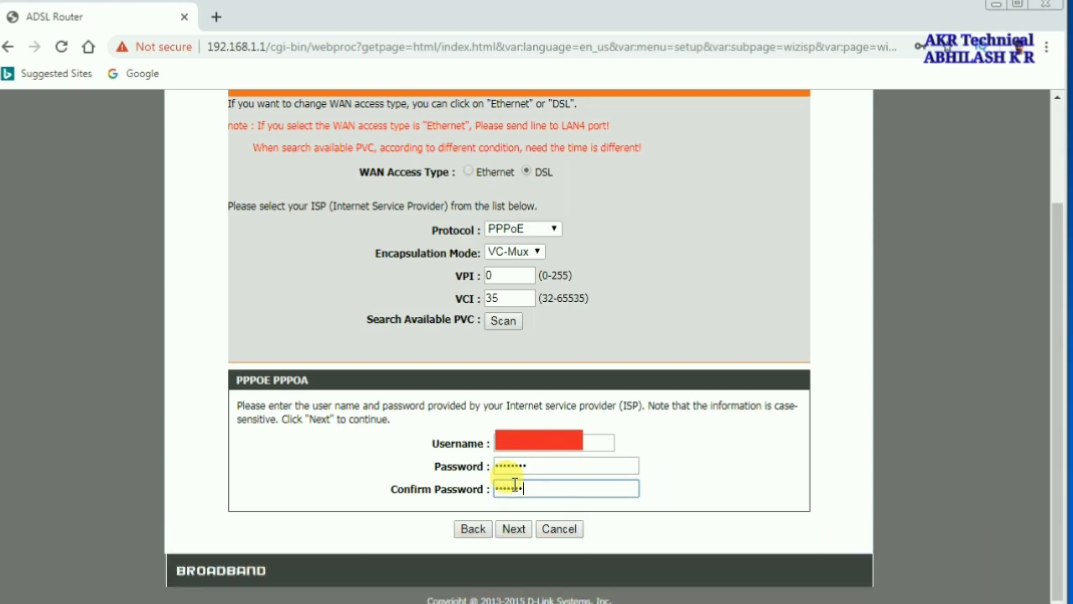
click(521, 531)
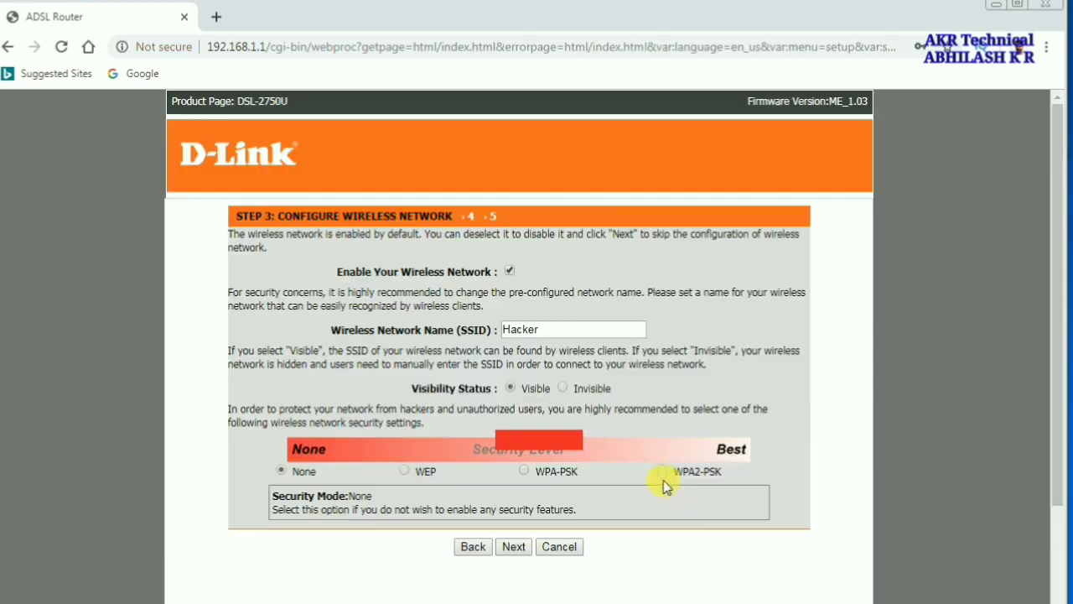
Choose WPA2-PSK security for the Hacker network with a pre-shared key and continue to the summary
click(664, 474)
scroll(623, 523, down, 3)
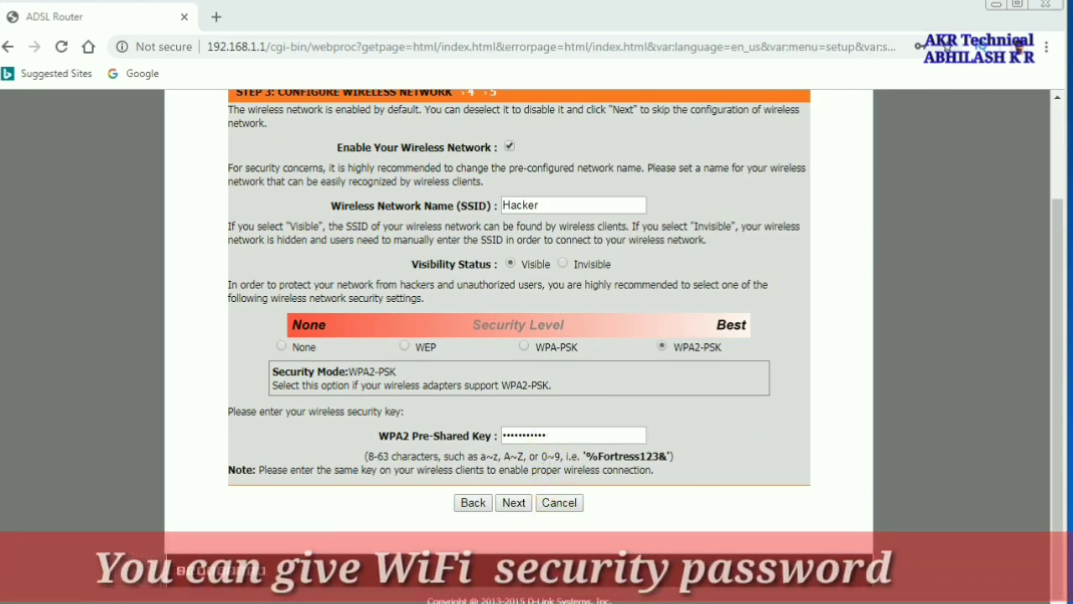
click(514, 503)
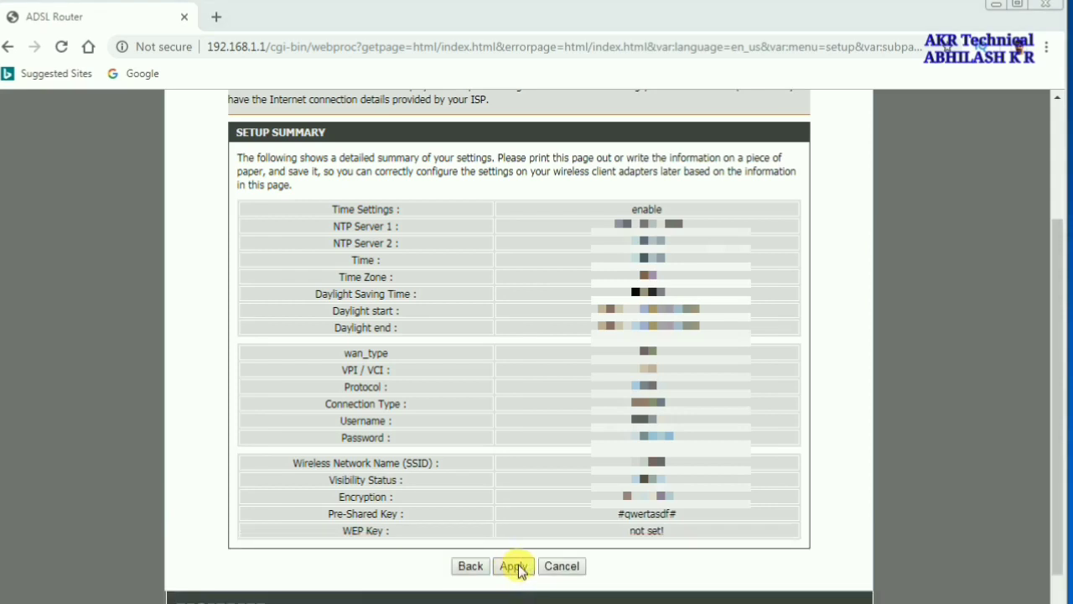
Cancel the wizard summary and go to ADVANCED > Advanced Wireless Settings
click(560, 567)
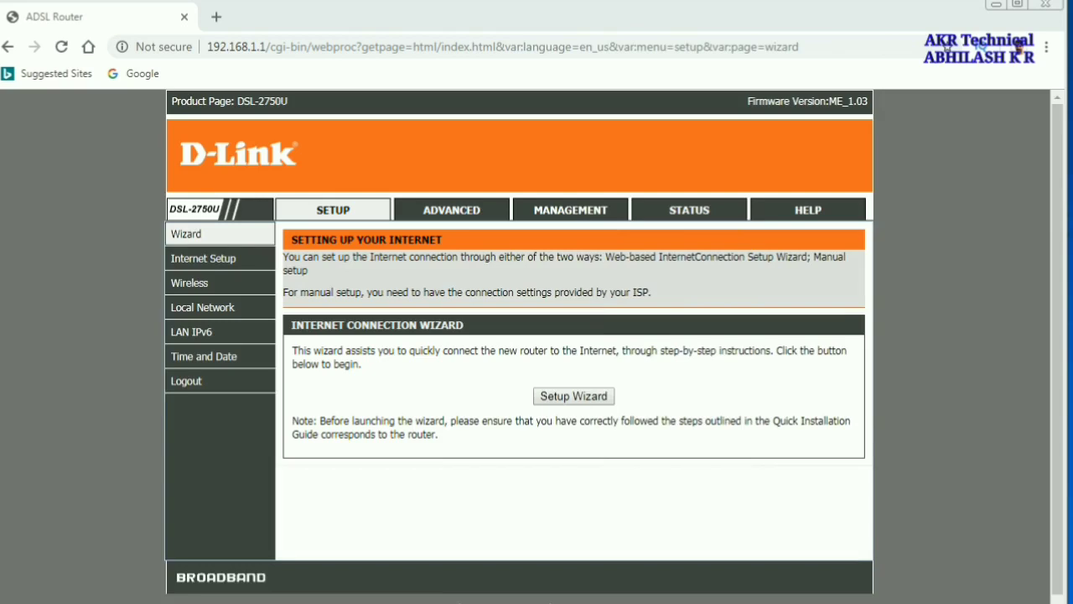
click(466, 210)
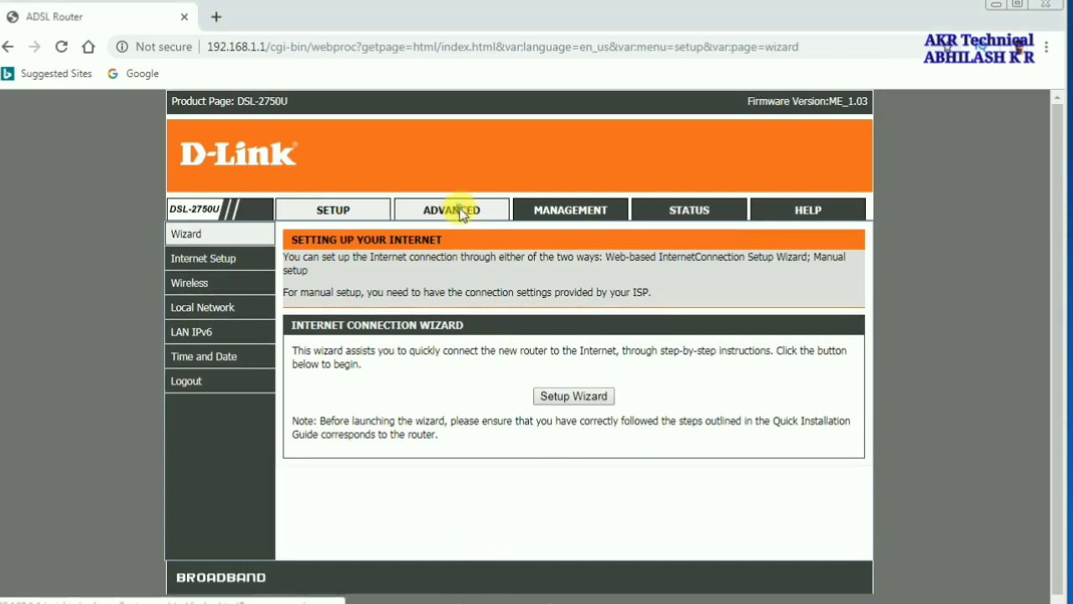
scroll(602, 316, down, 1)
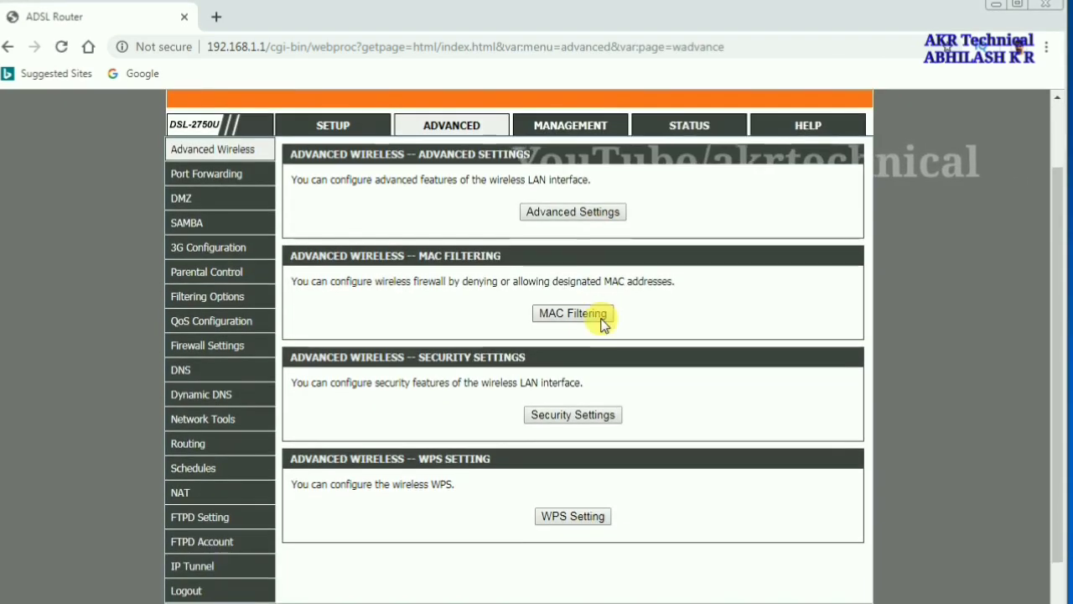
click(568, 212)
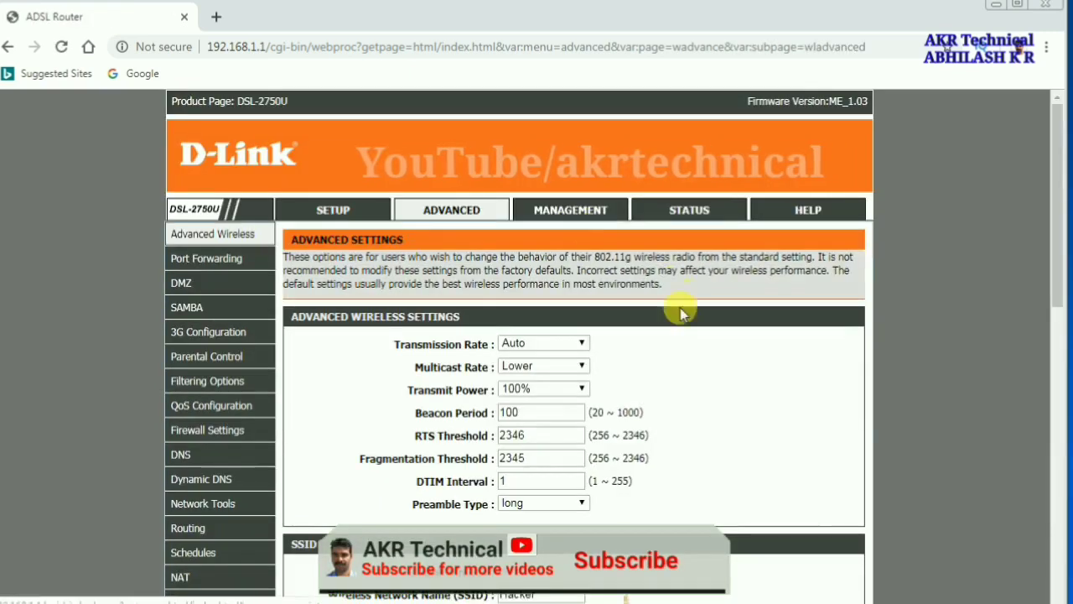
Toggle the Hacker SSID's visibility status, leaving the network Visible
scroll(679, 352, down, 3)
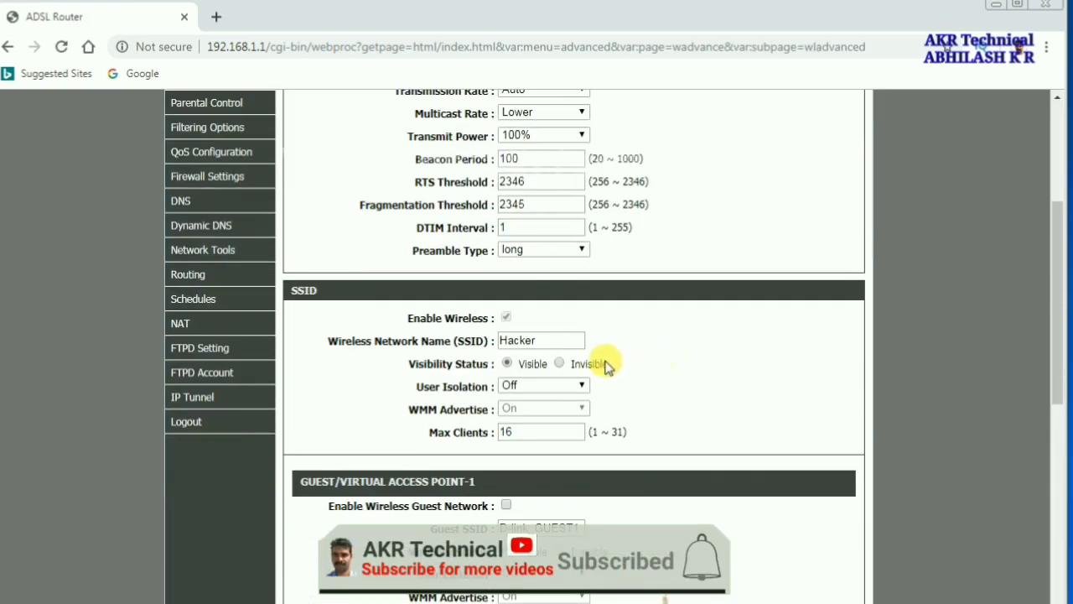
drag(549, 341, 485, 338)
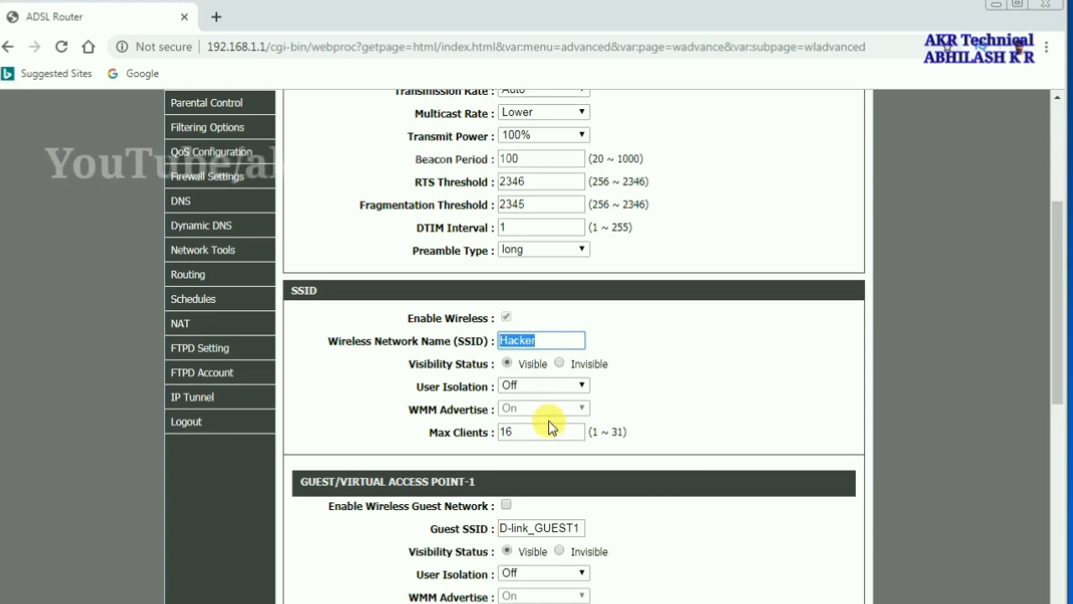
click(560, 364)
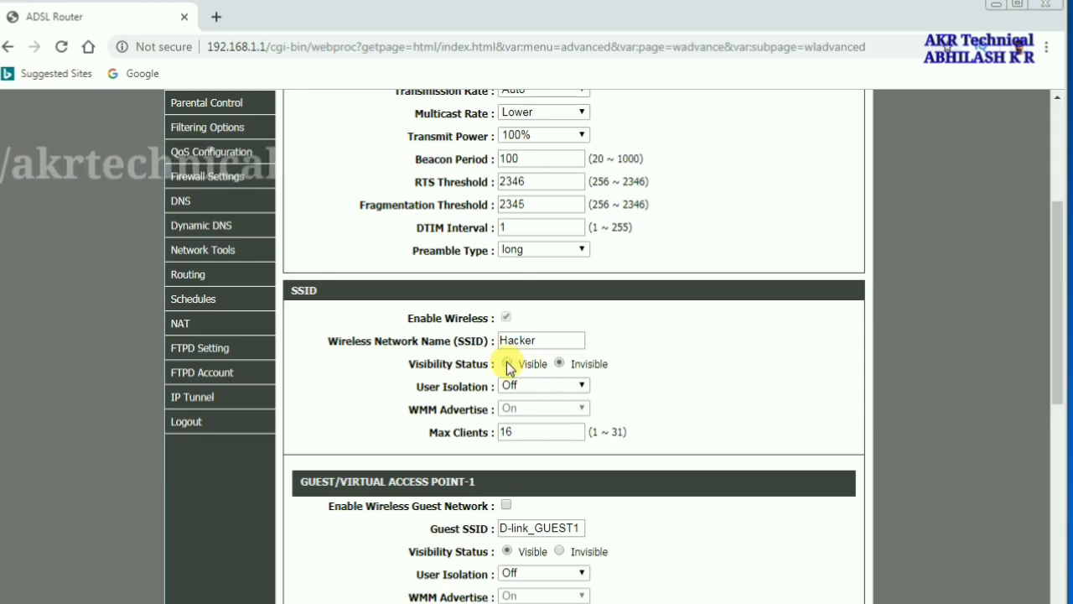
scroll(643, 412, down, 3)
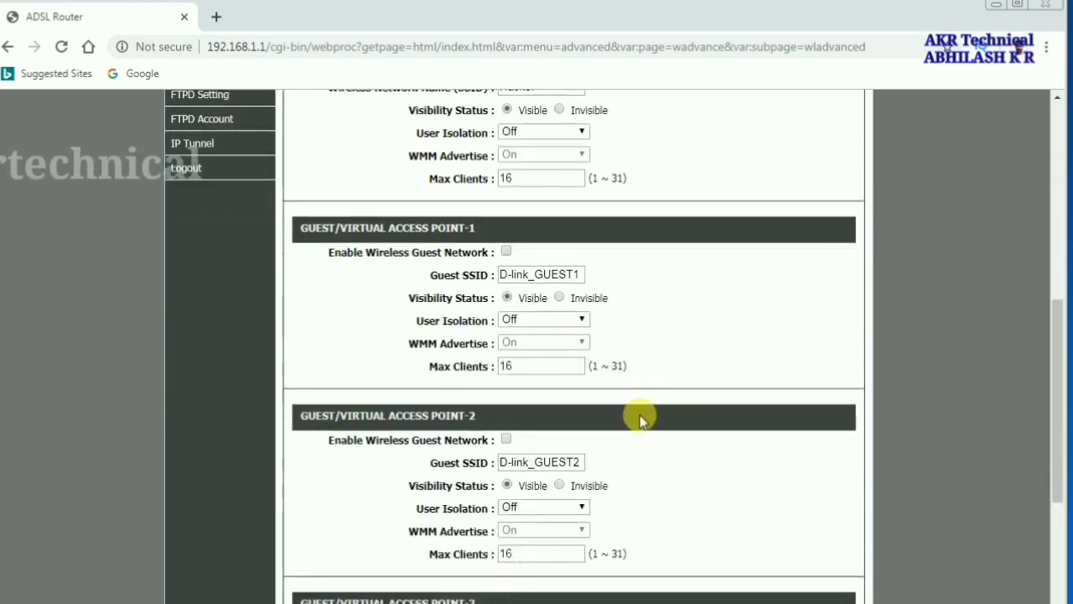
scroll(643, 419, down, 3)
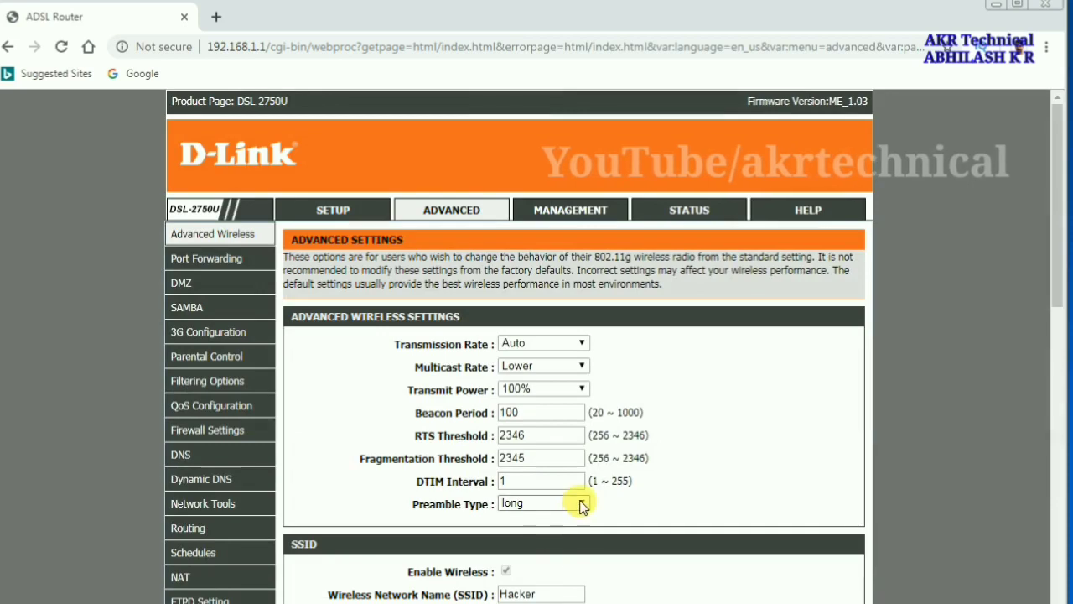
scroll(582, 506, down, 4)
scroll(582, 506, up, 1)
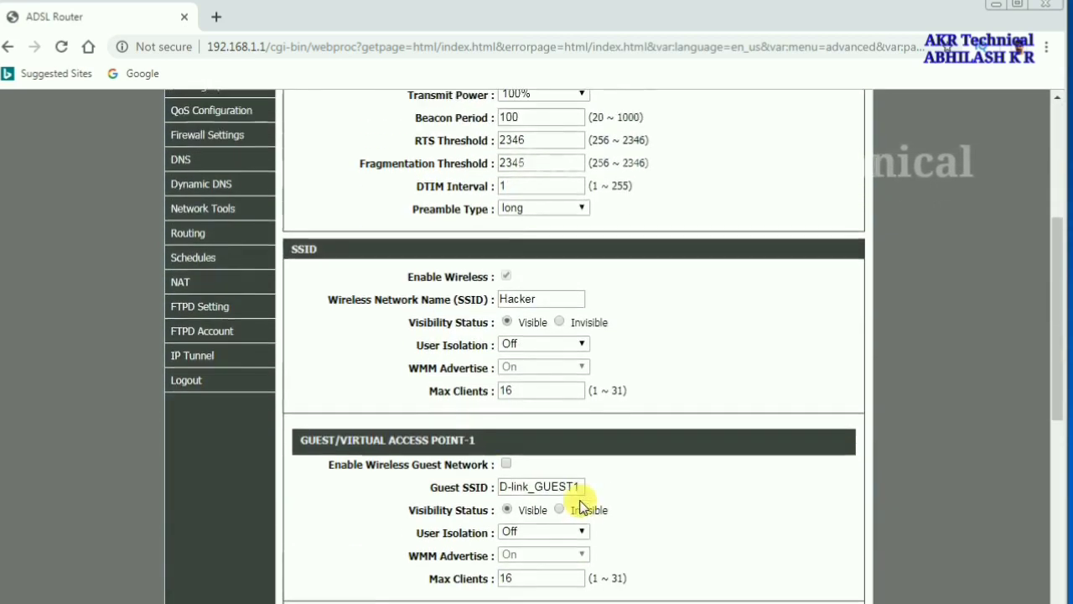
scroll(582, 506, up, 4)
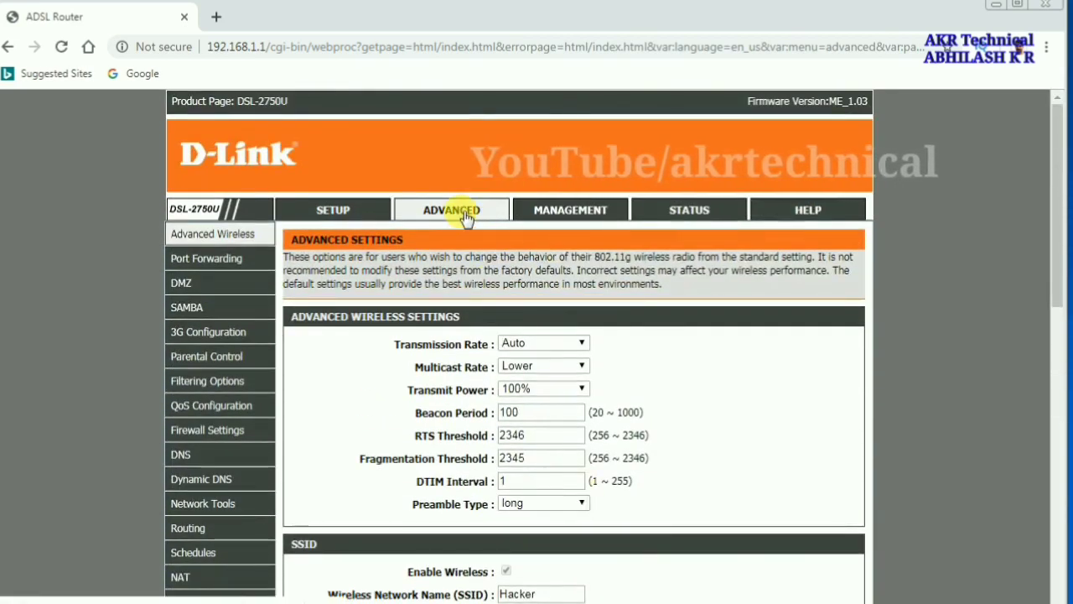
Return to the wireless settings and select the Hacker network's current pre-shared key
click(467, 217)
scroll(612, 360, down, 1)
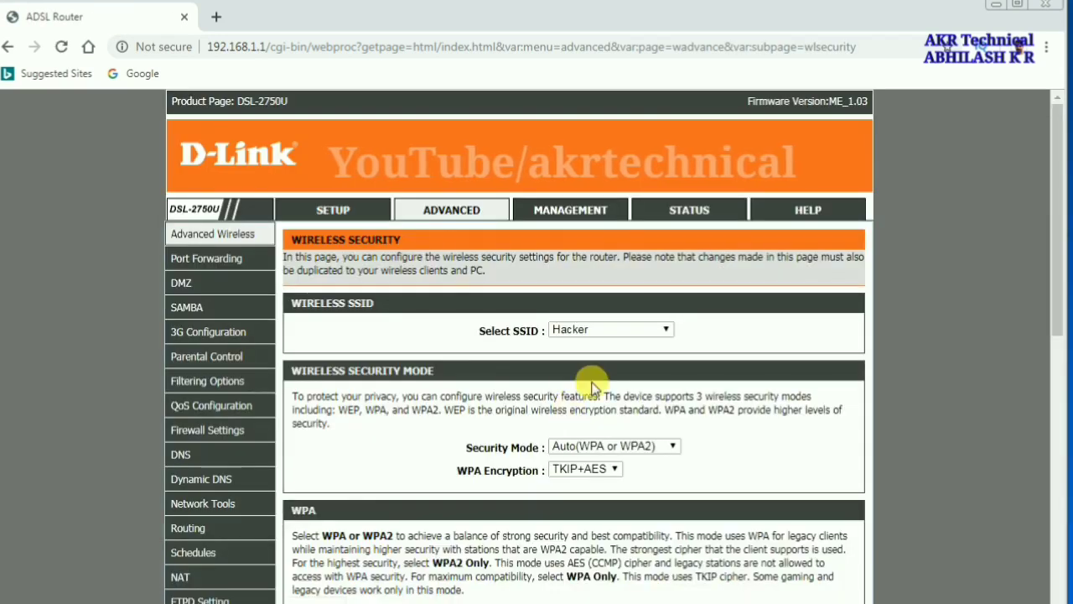
scroll(588, 352, down, 2)
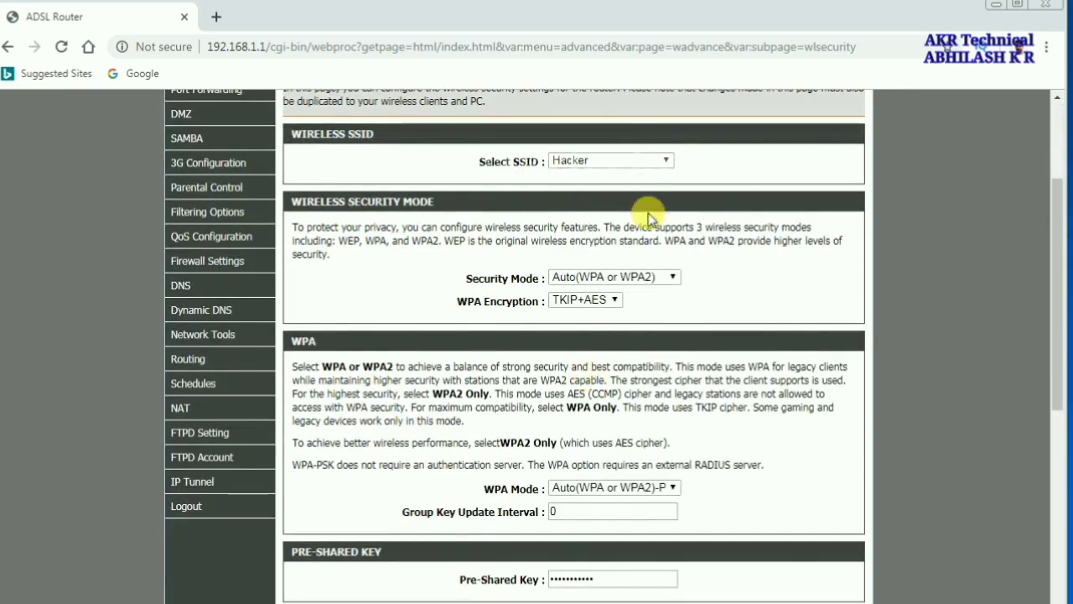
scroll(642, 280, down, 2)
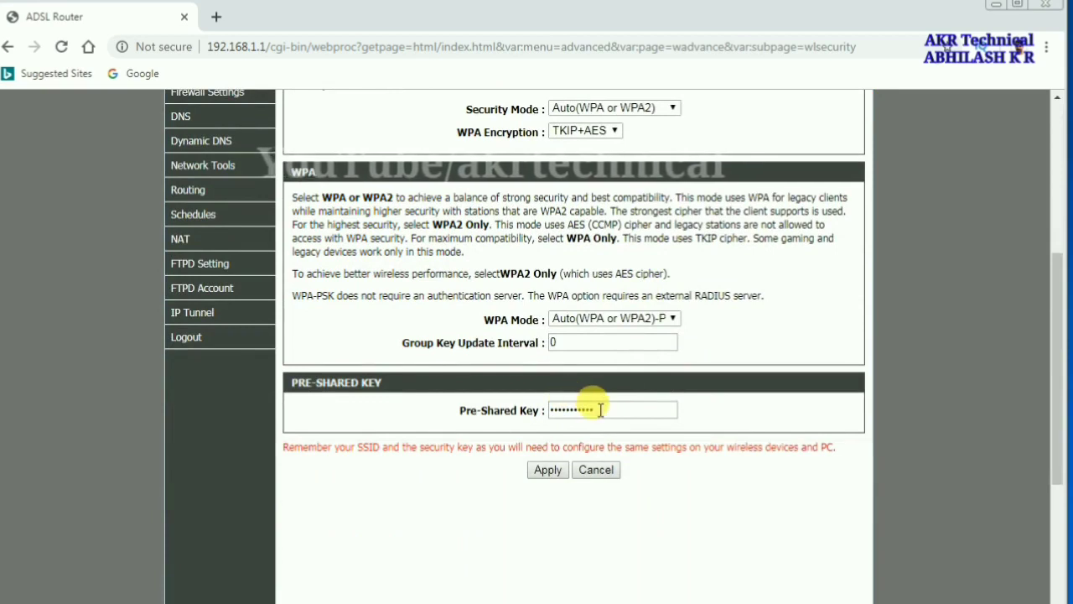
drag(601, 409, 572, 408)
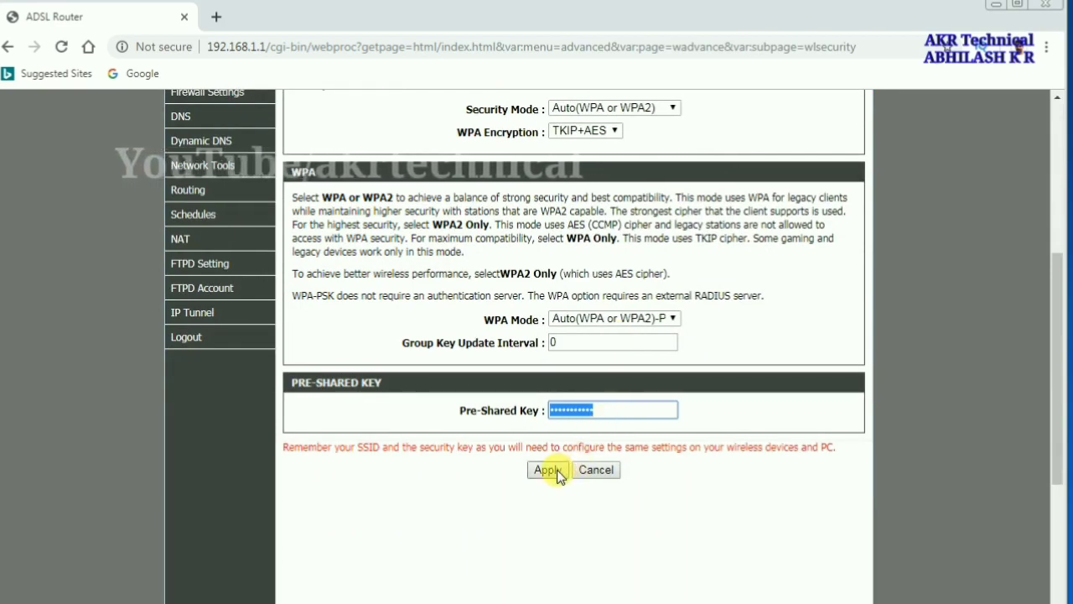
scroll(663, 331, up, 2)
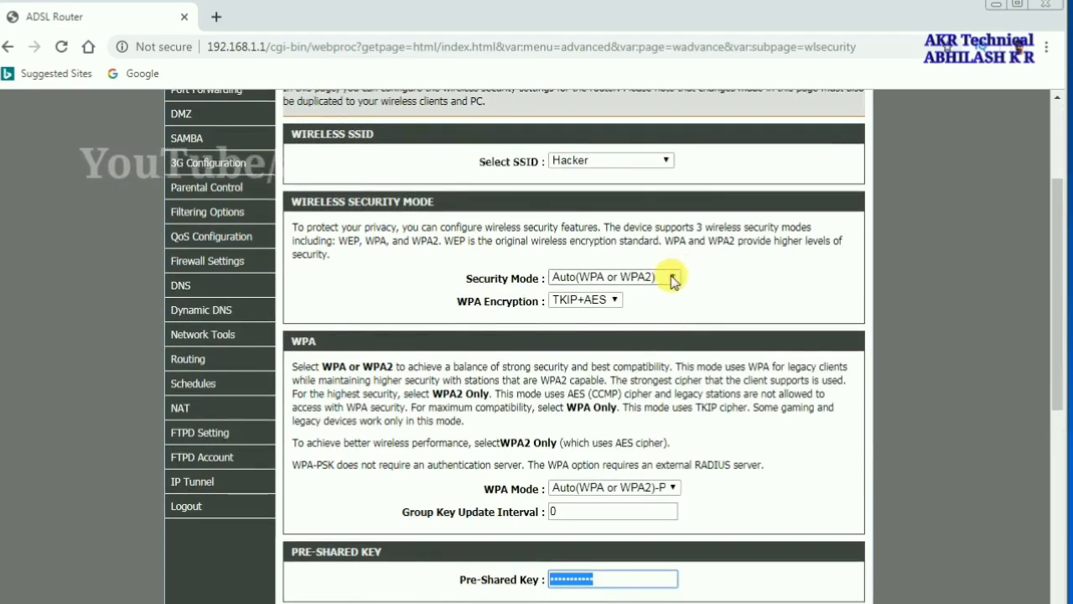
Keep Auto(WPA or WPA2) security with PSK mode and TKIP+AES, and apply
click(673, 277)
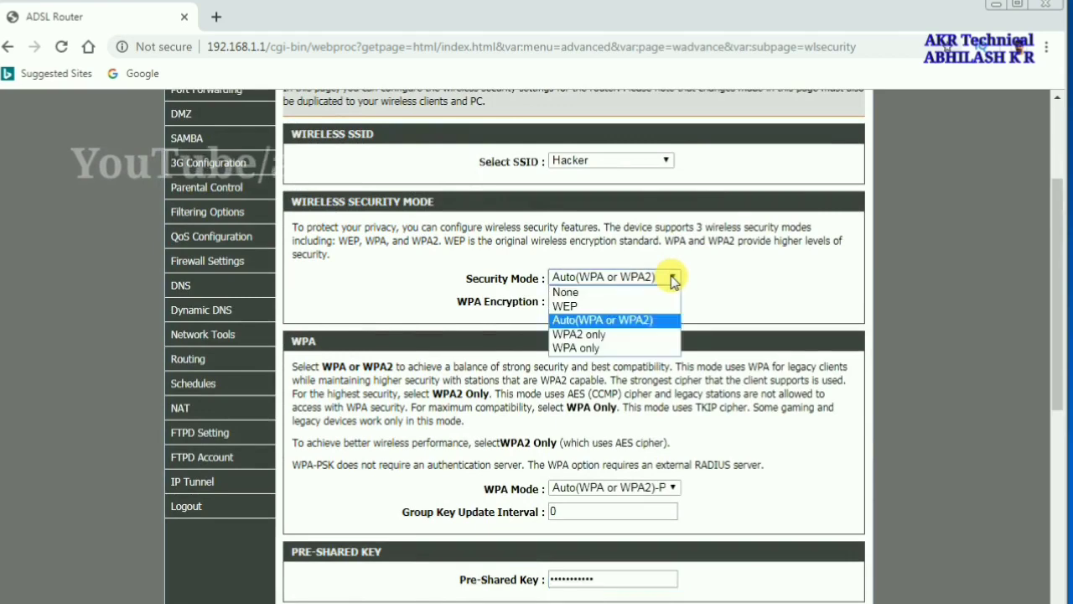
click(591, 321)
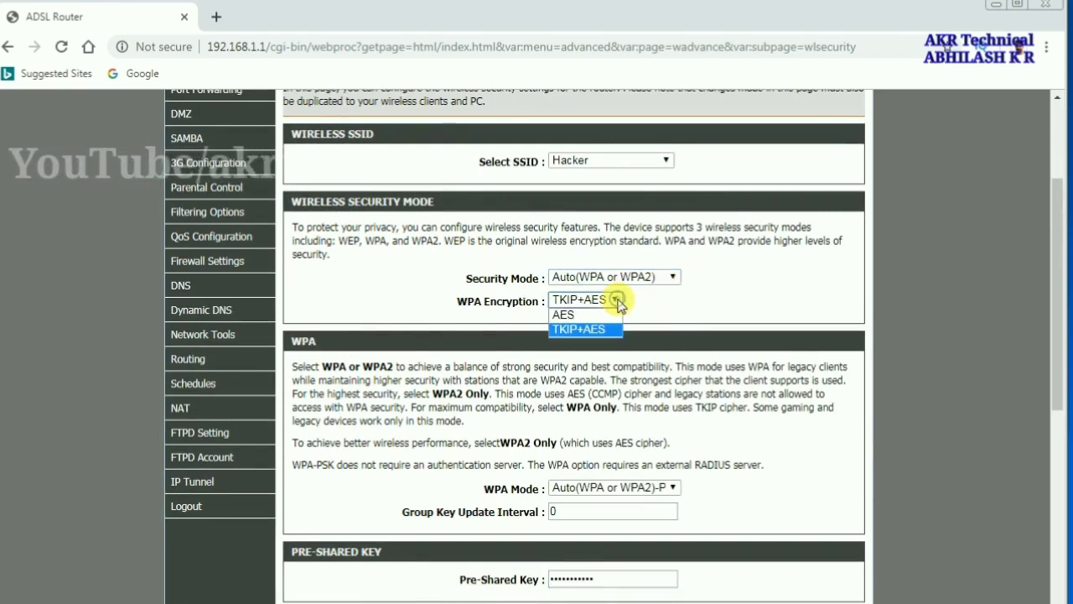
scroll(707, 337, down, 2)
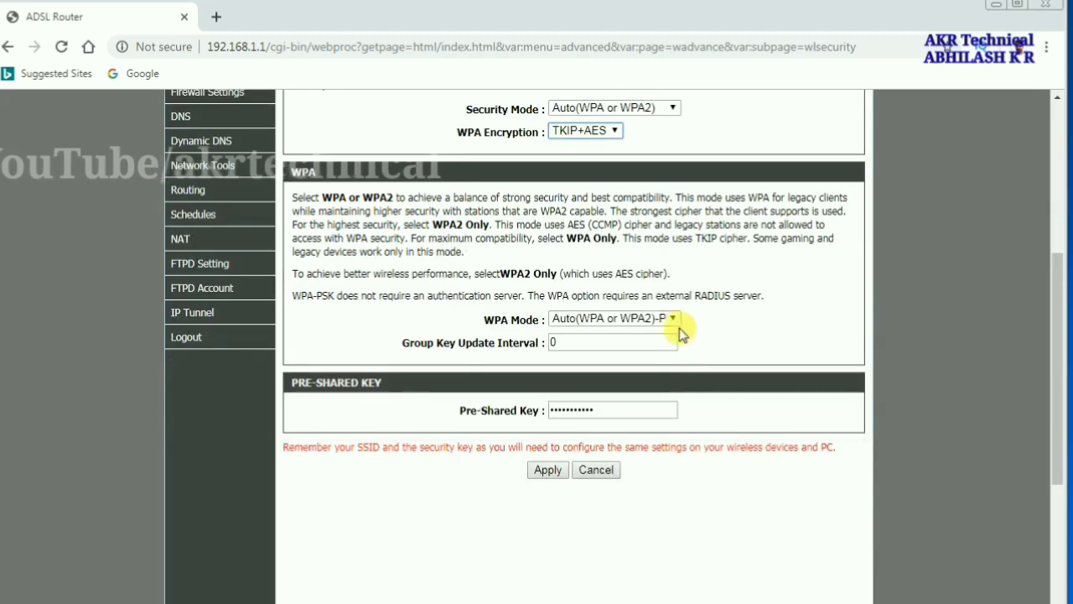
click(676, 319)
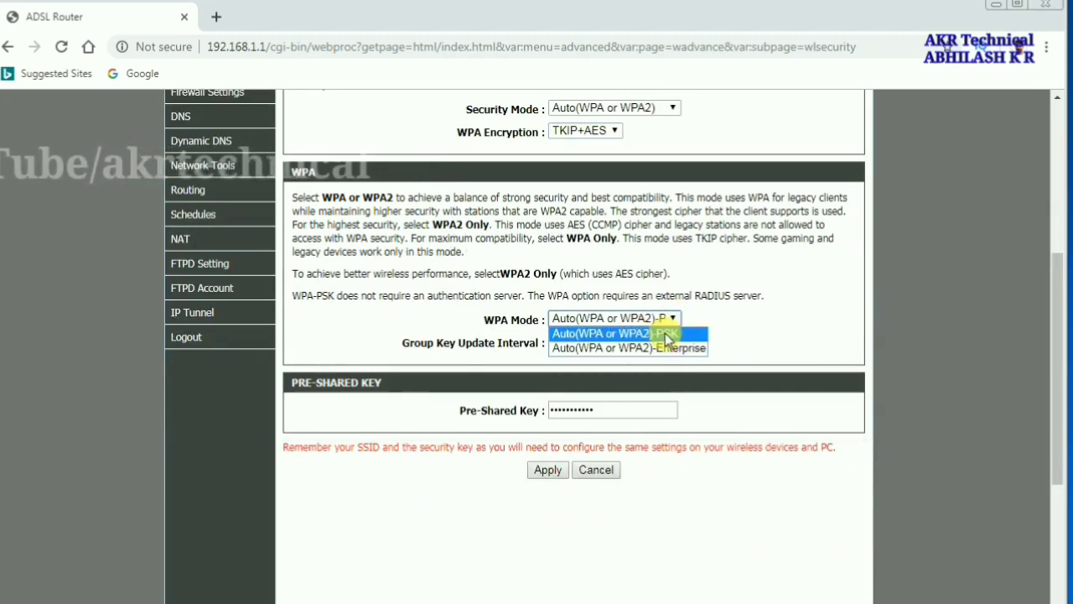
click(666, 334)
scroll(587, 407, down, 3)
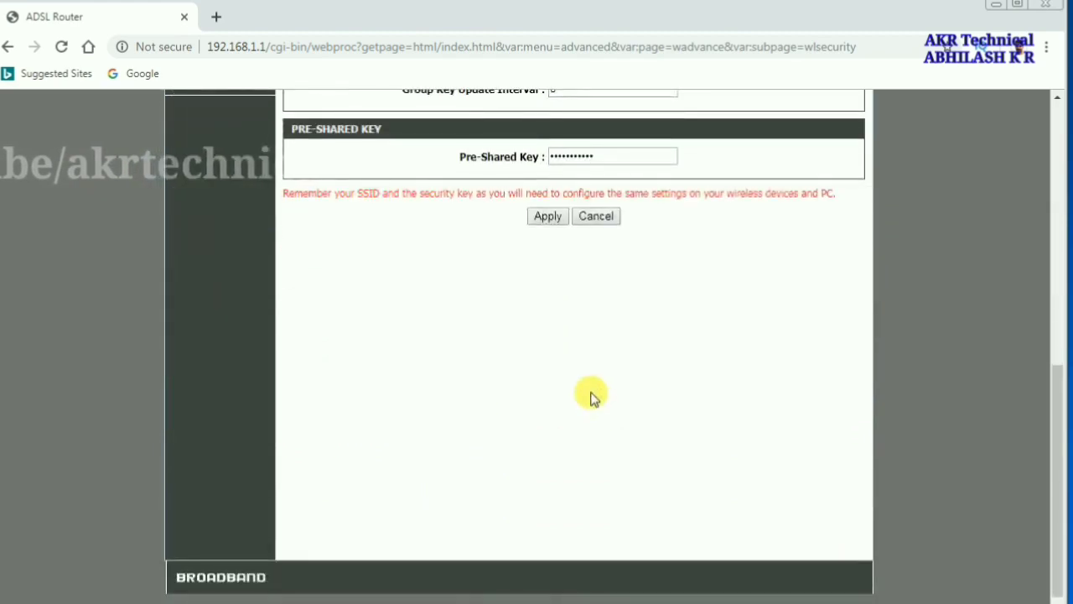
scroll(591, 397, up, 1)
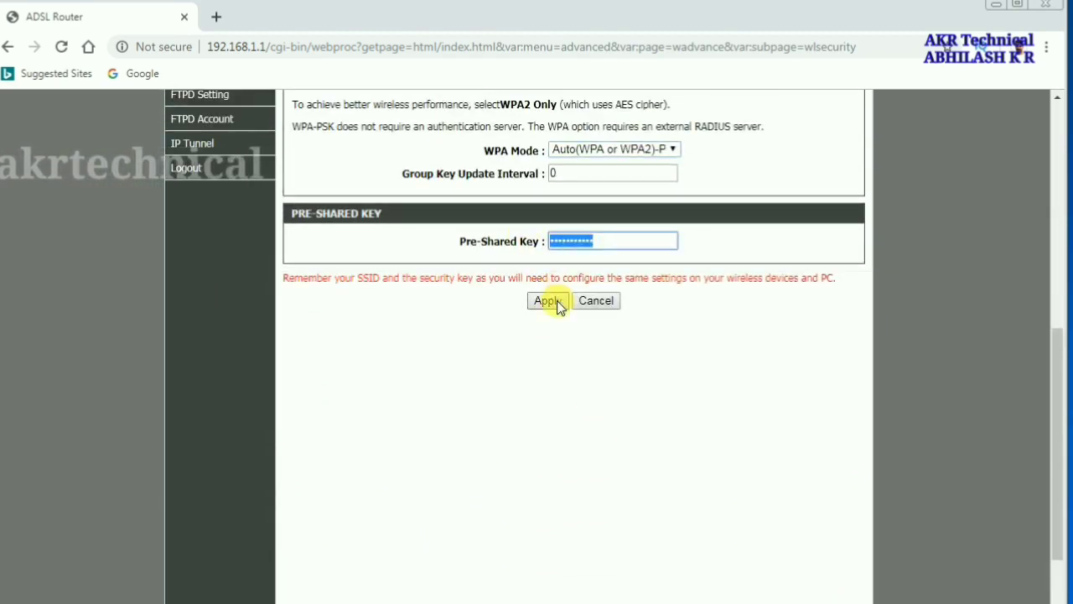
click(553, 303)
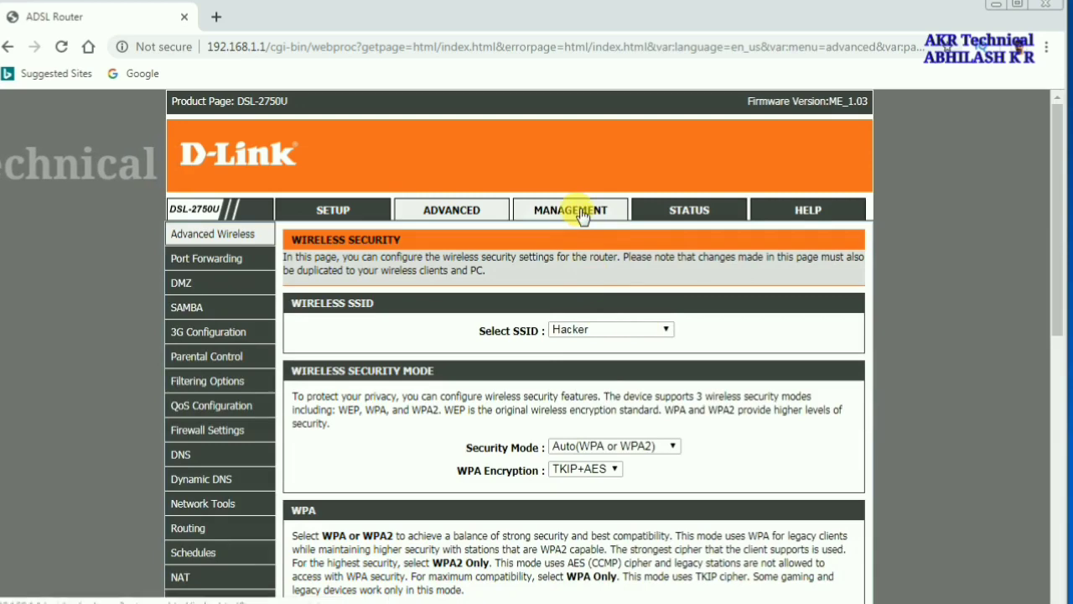
Add the PC's MAC address to the access control list and confirm the PC is on Hacker Wi-Fi
click(468, 215)
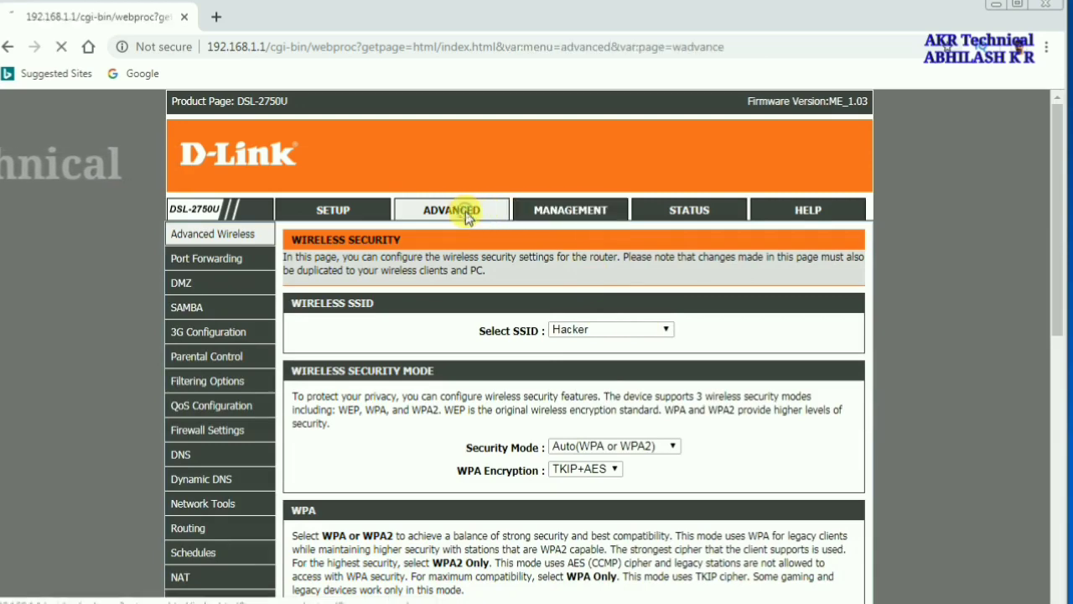
scroll(635, 300, down, 1)
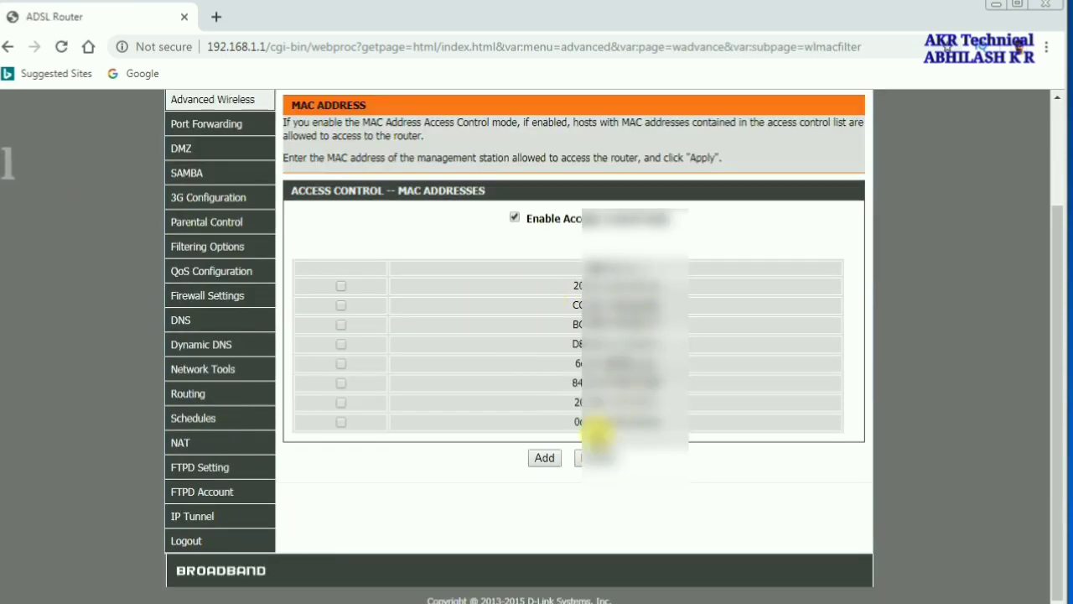
click(545, 459)
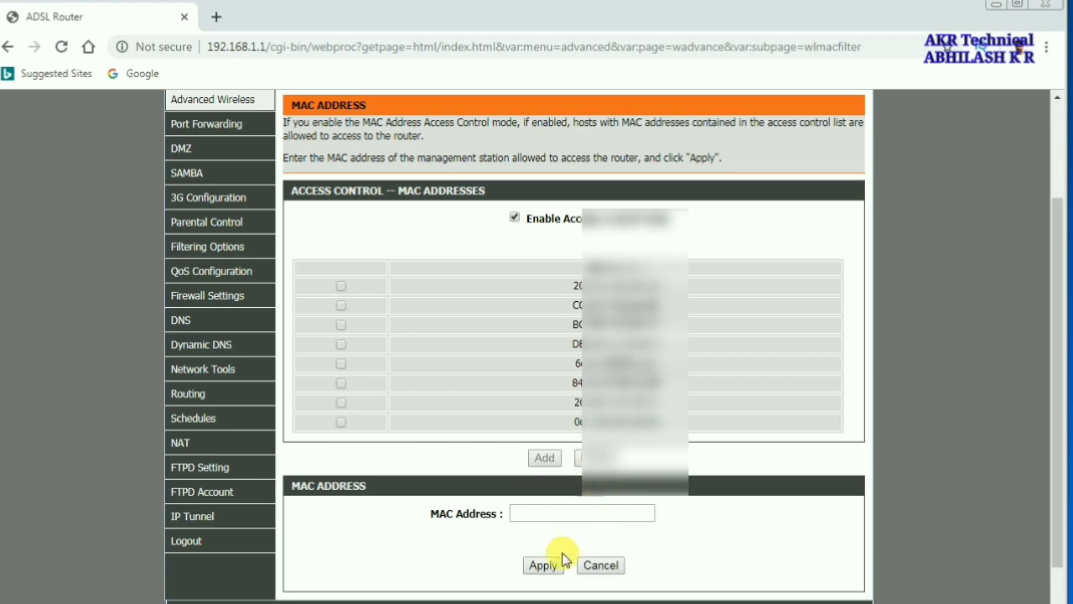
click(535, 514)
scroll(536, 511, down, 1)
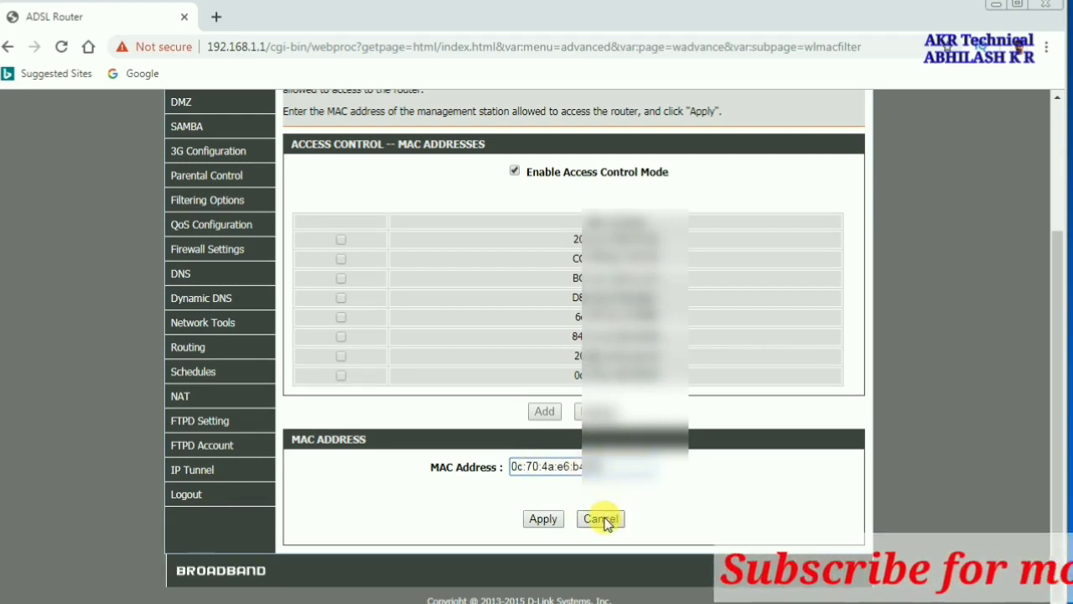
click(544, 519)
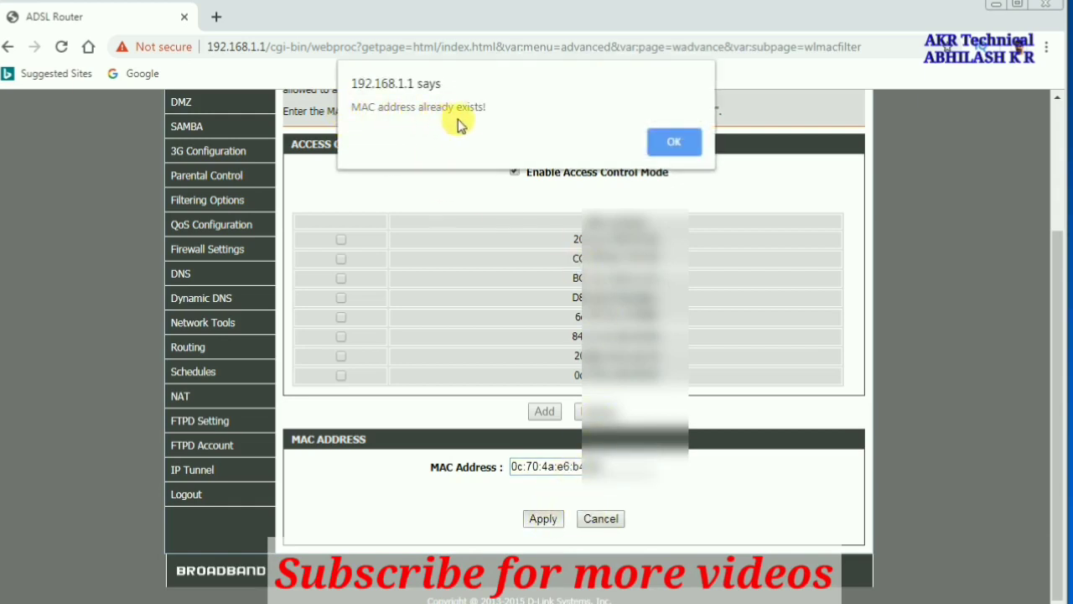
click(672, 139)
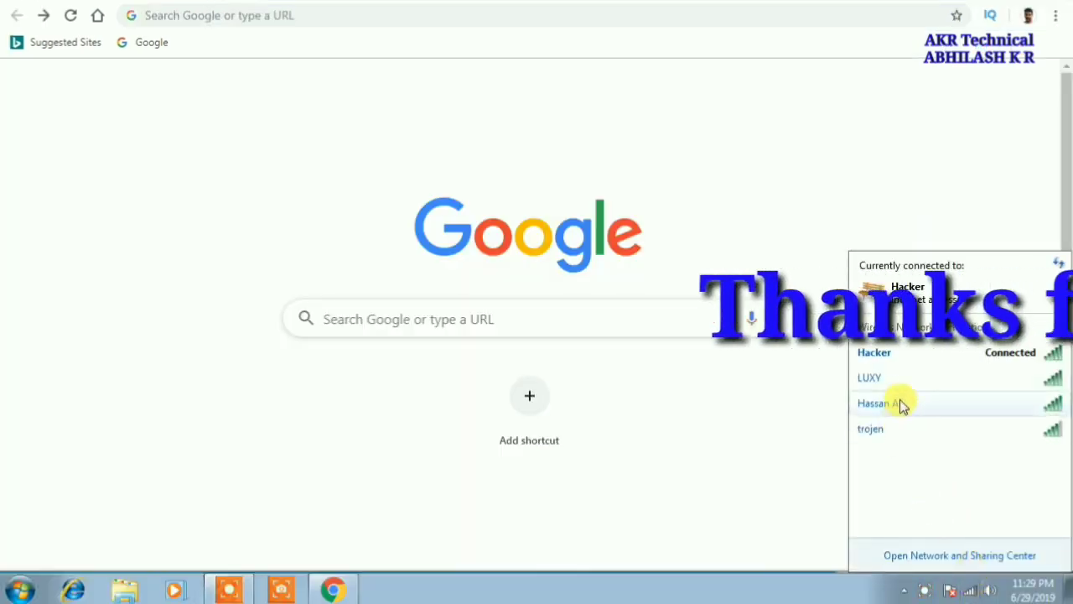
click(920, 359)
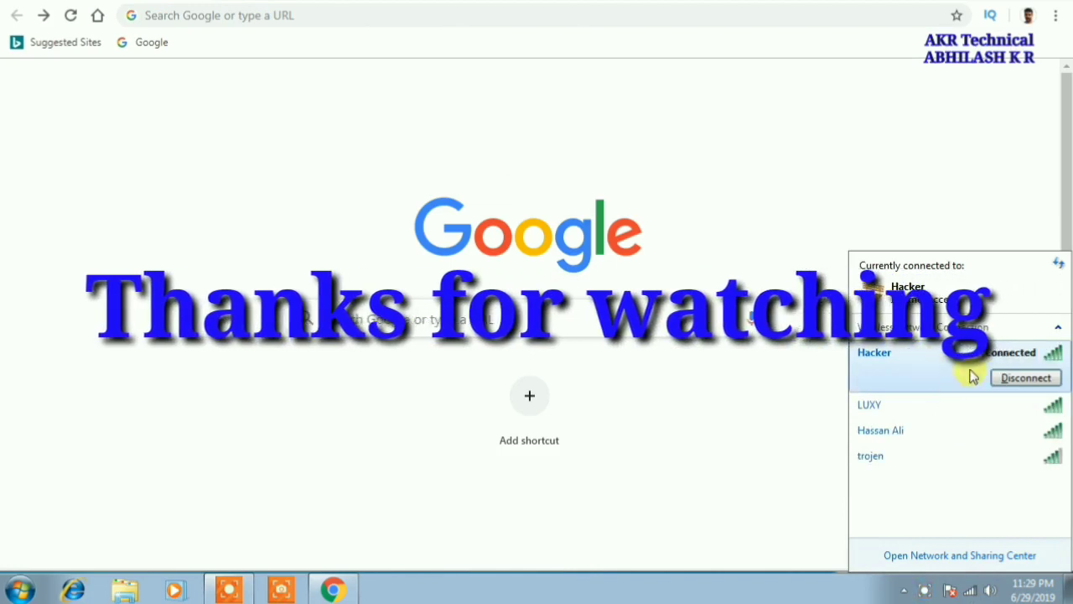